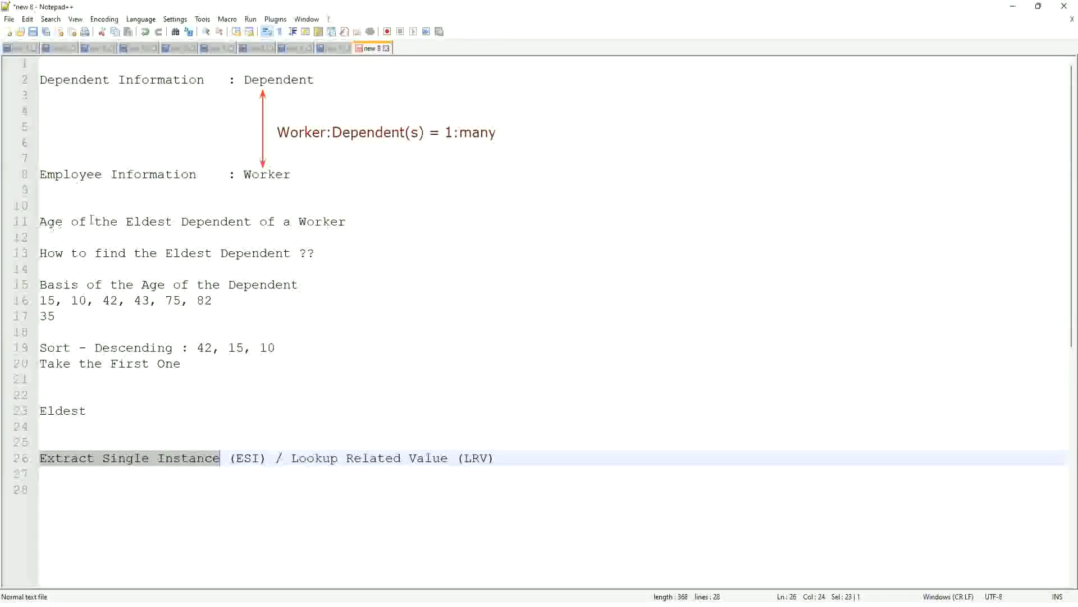
{"action": "left_click", "coordinate": [356, 221]}
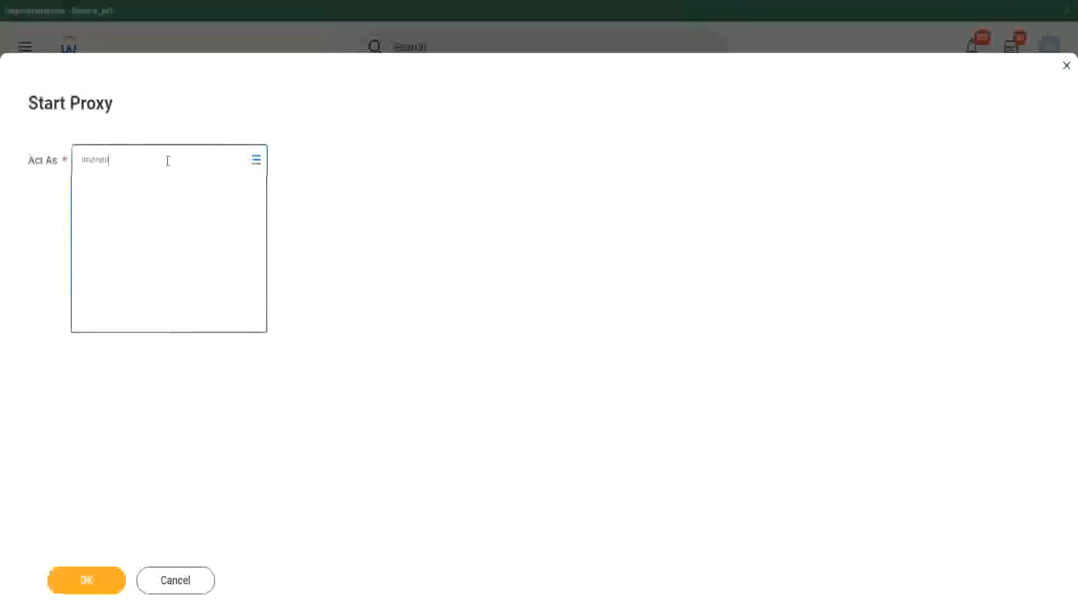
- Start a proxy session in Workday acting on behalf of the chosen worker
{"action": "left_click", "coordinate": [183, 193]}
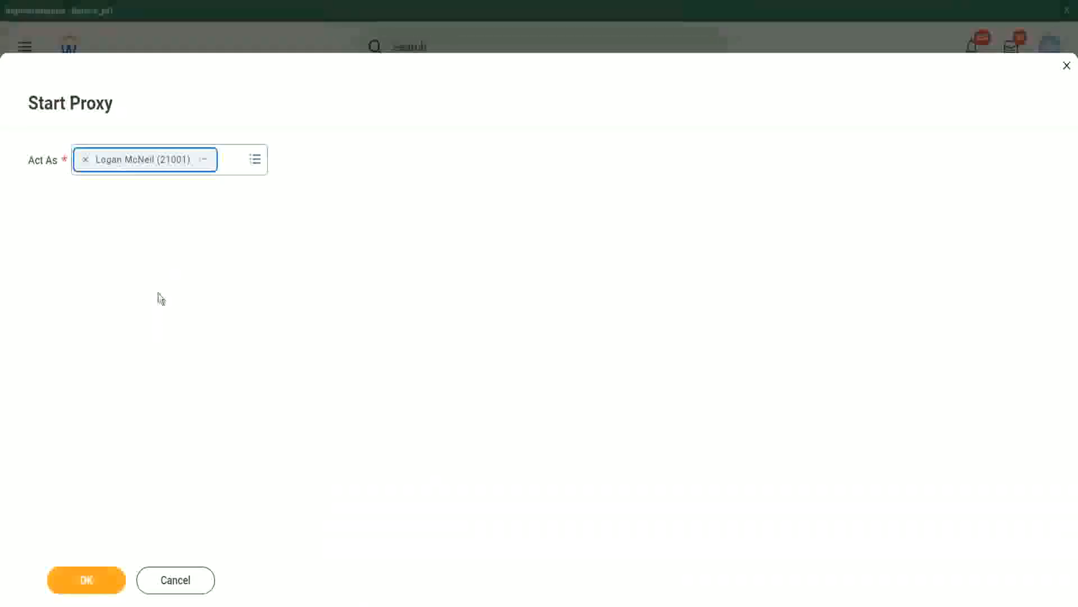
{"action": "left_click", "coordinate": [90, 587]}
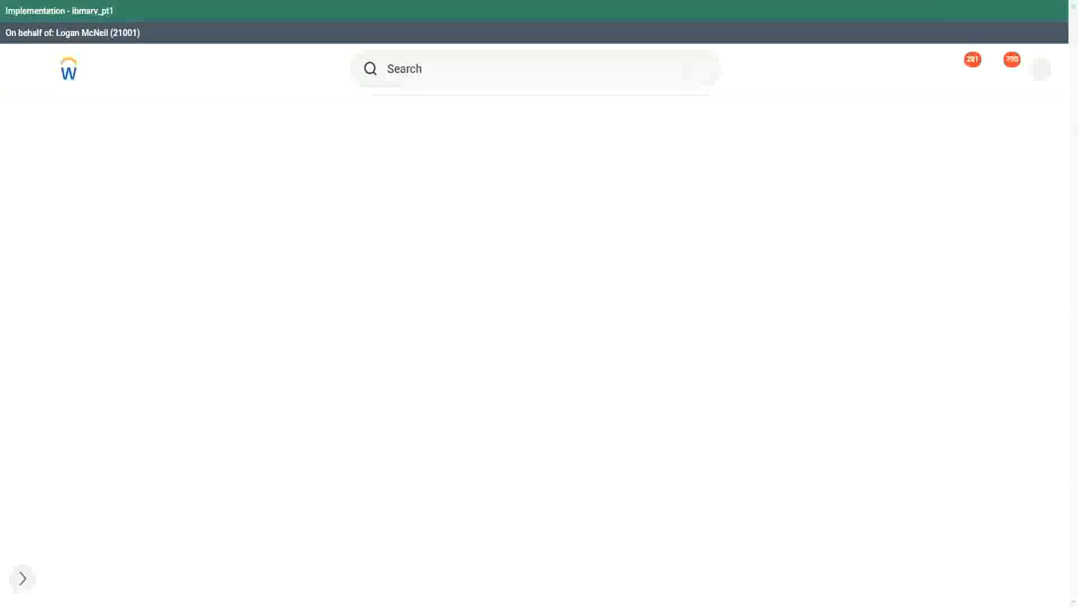
- Search for report definitions with "rd: ww" and open the WW Base Pay Details custom report
{"action": "left_click", "coordinate": [429, 70]}
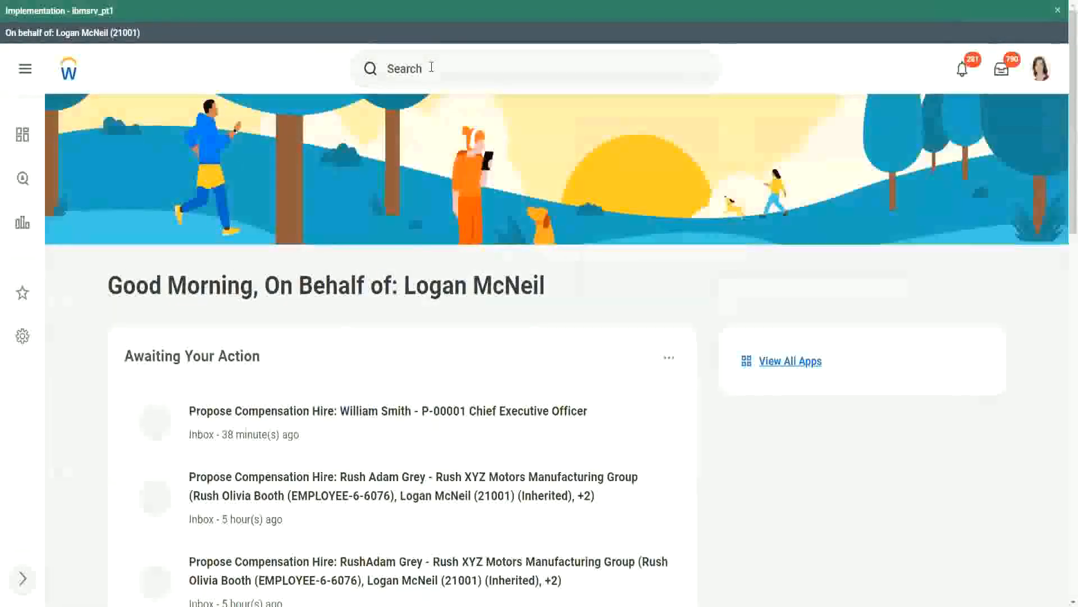
{"action": "scroll", "coordinate": [432, 70], "scroll_direction": "down", "scroll_amount": 10}
{"action": "scroll", "coordinate": [407, 71], "scroll_direction": "up", "scroll_amount": 10}
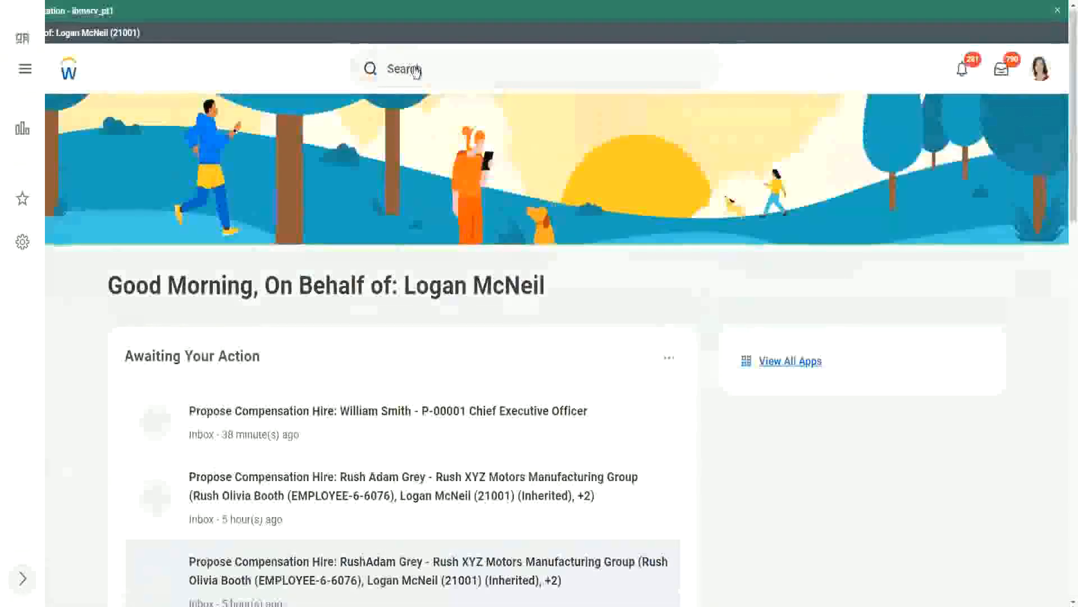
{"action": "left_click", "coordinate": [447, 68]}
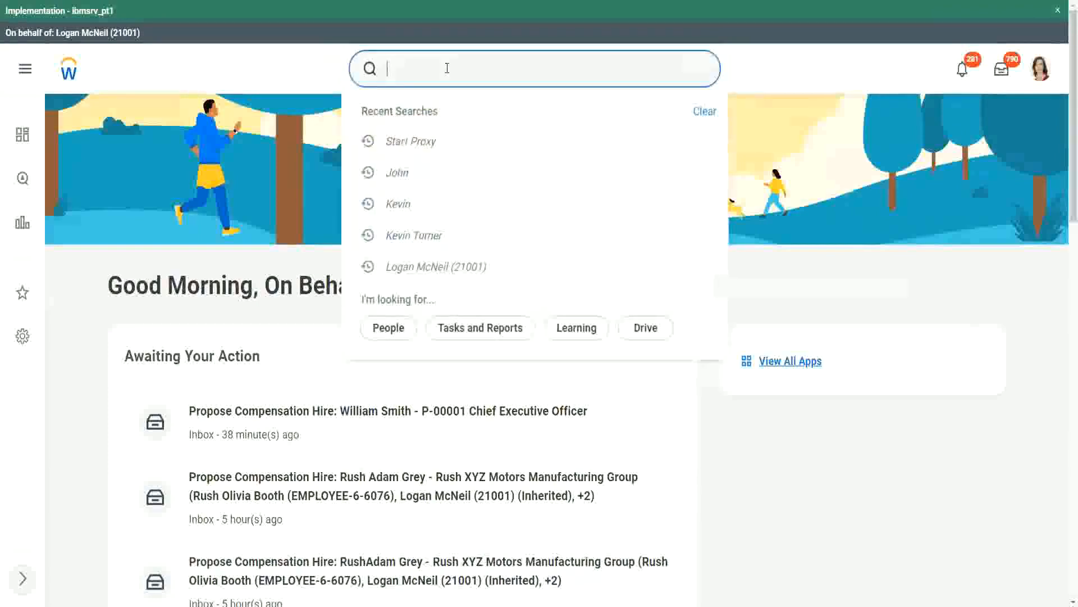
{"action": "type", "text": "rd: ww"}
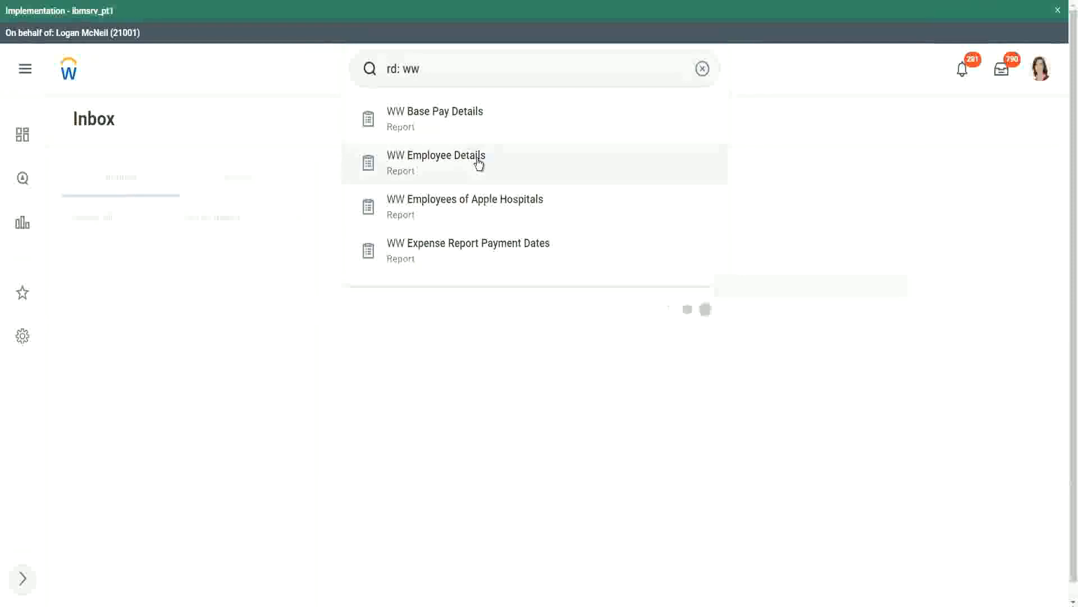
{"action": "left_click", "coordinate": [476, 115]}
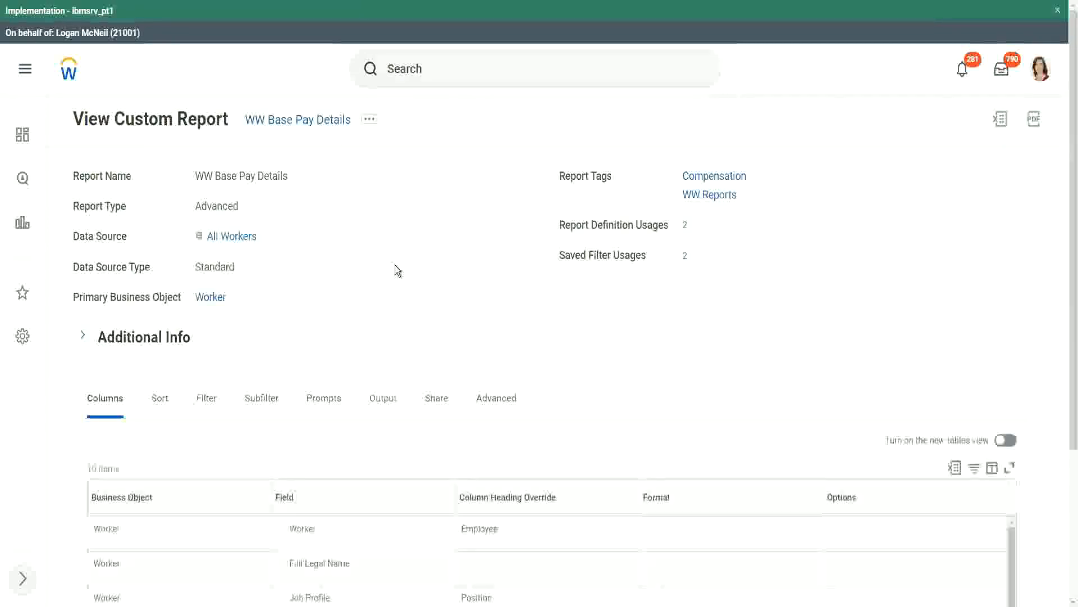
- Check the report's worker and dependent columns, and run it with the prefilled hire date range and no saved filter
{"action": "scroll", "coordinate": [398, 270], "scroll_direction": "down", "scroll_amount": 3}
{"action": "scroll", "coordinate": [395, 265], "scroll_direction": "down", "scroll_amount": 2}
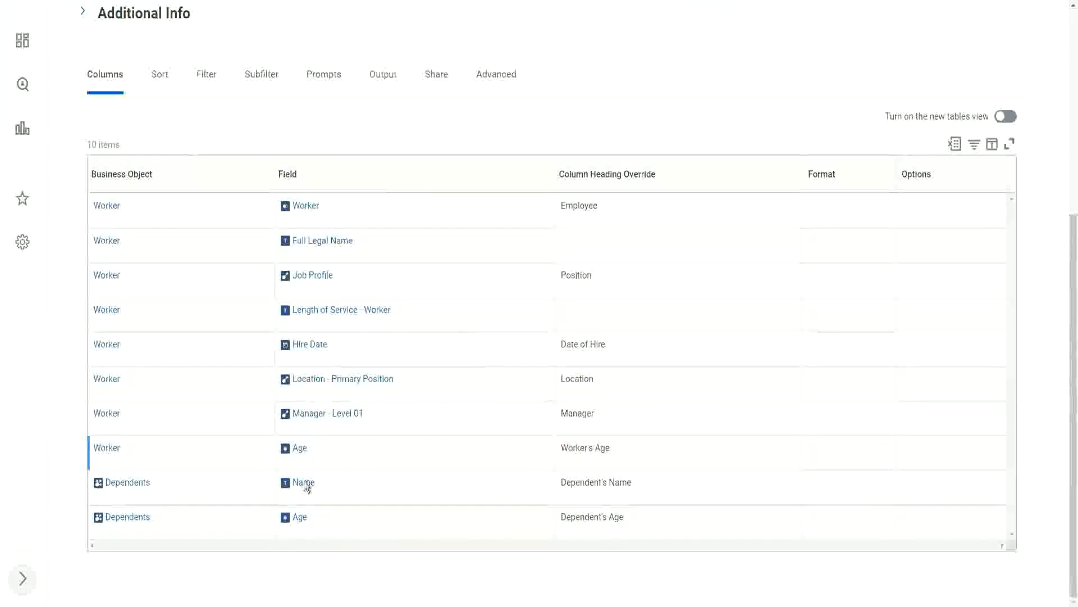
{"action": "scroll", "coordinate": [452, 382], "scroll_direction": "up", "scroll_amount": 1}
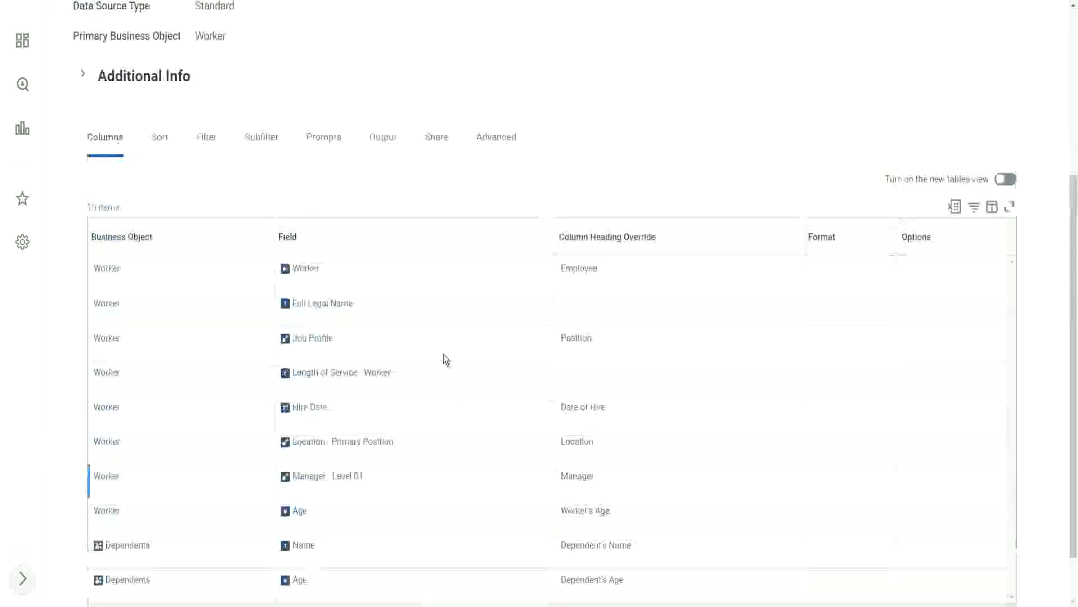
{"action": "scroll", "coordinate": [446, 359], "scroll_direction": "up", "scroll_amount": 4}
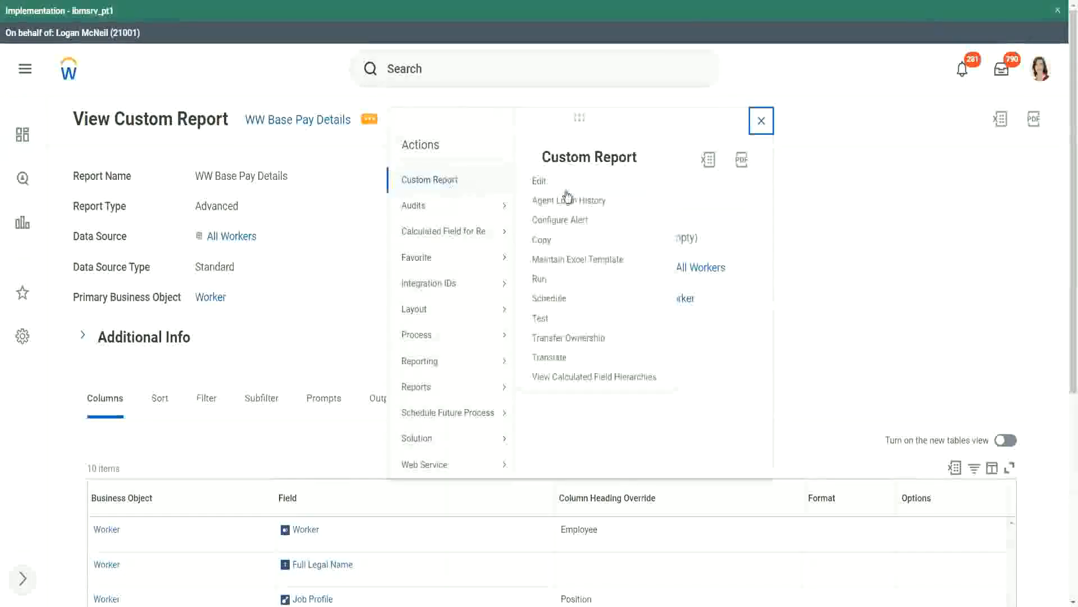
{"action": "left_click", "coordinate": [540, 284]}
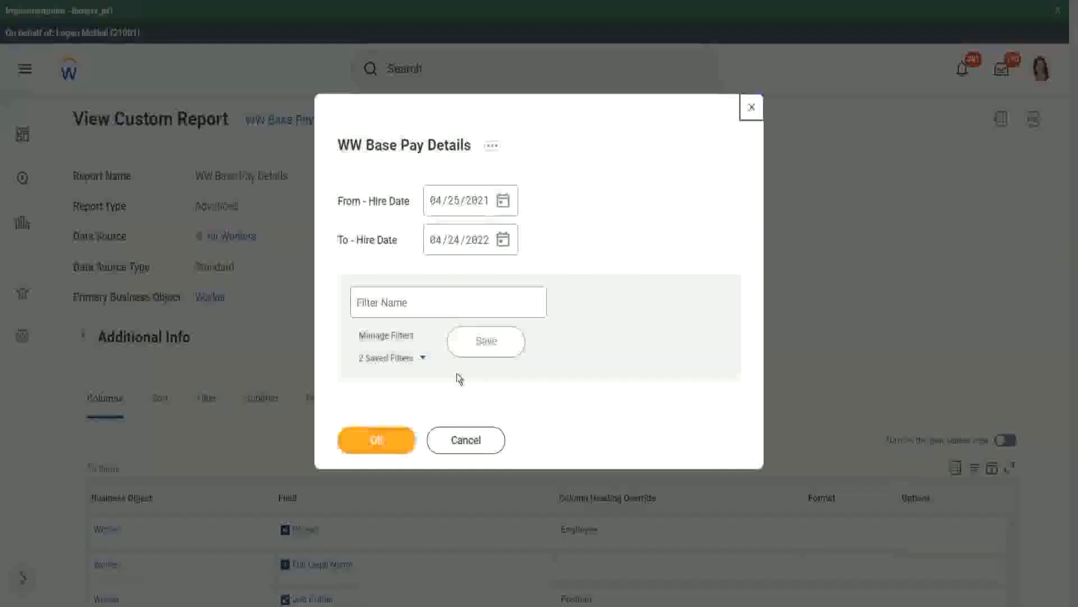
{"action": "left_click", "coordinate": [424, 359]}
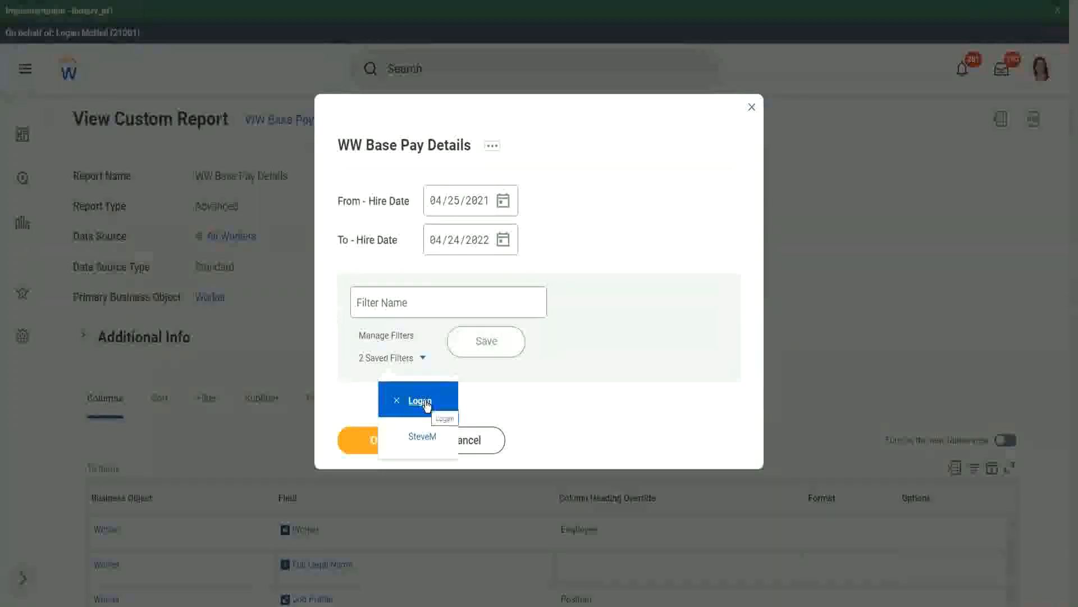
{"action": "left_click", "coordinate": [615, 185]}
{"action": "left_click", "coordinate": [390, 443]}
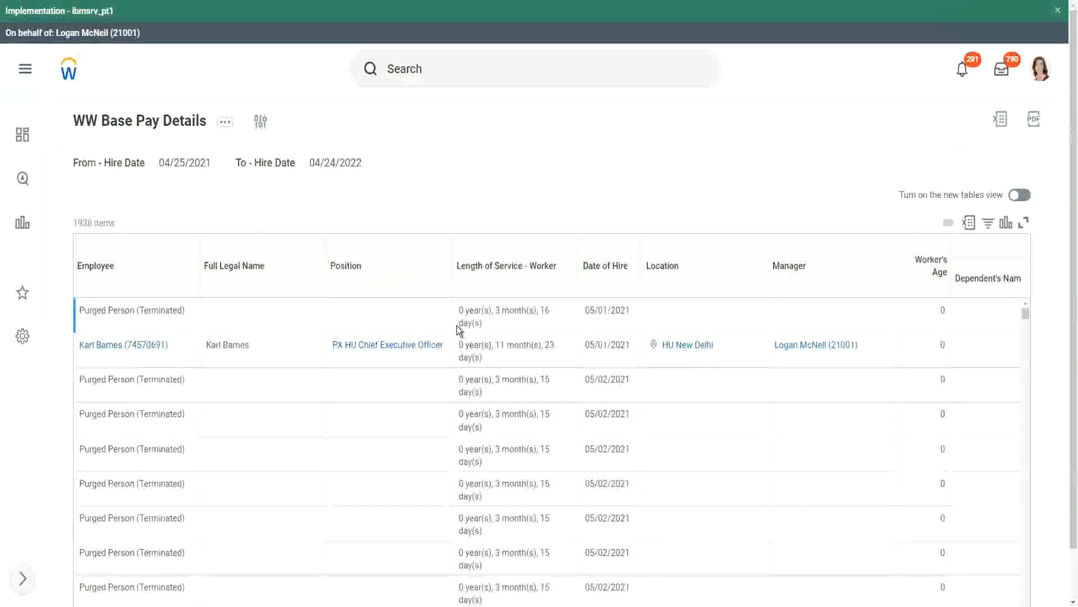
- Look through the report rows for entries in the Dependent's Name and Dependent's Age columns
{"action": "scroll", "coordinate": [356, 340], "scroll_direction": "down", "scroll_amount": 3}
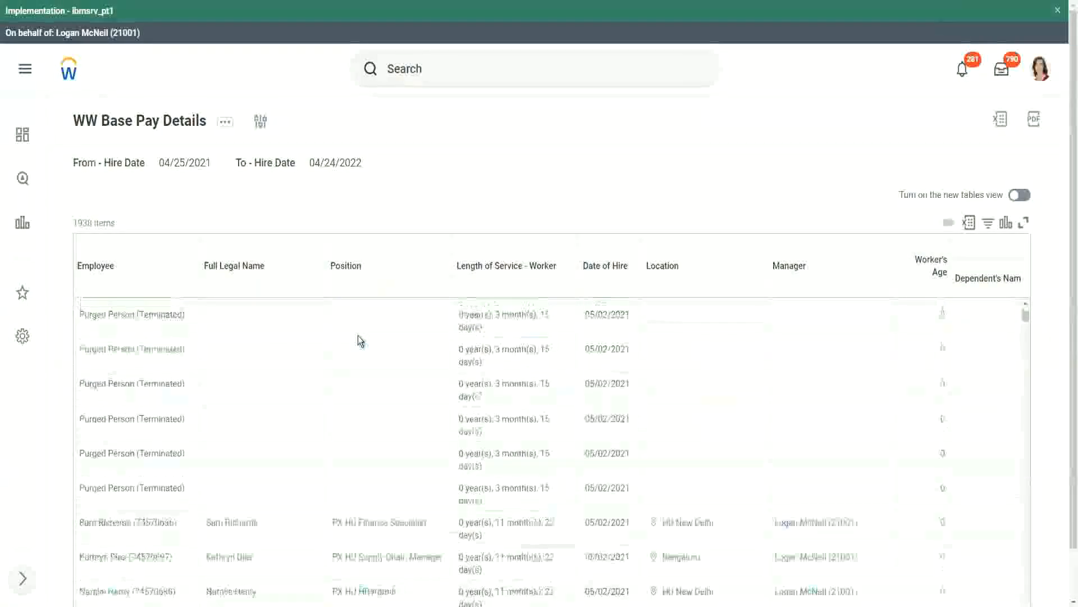
{"action": "scroll", "coordinate": [358, 336], "scroll_direction": "down", "scroll_amount": 5}
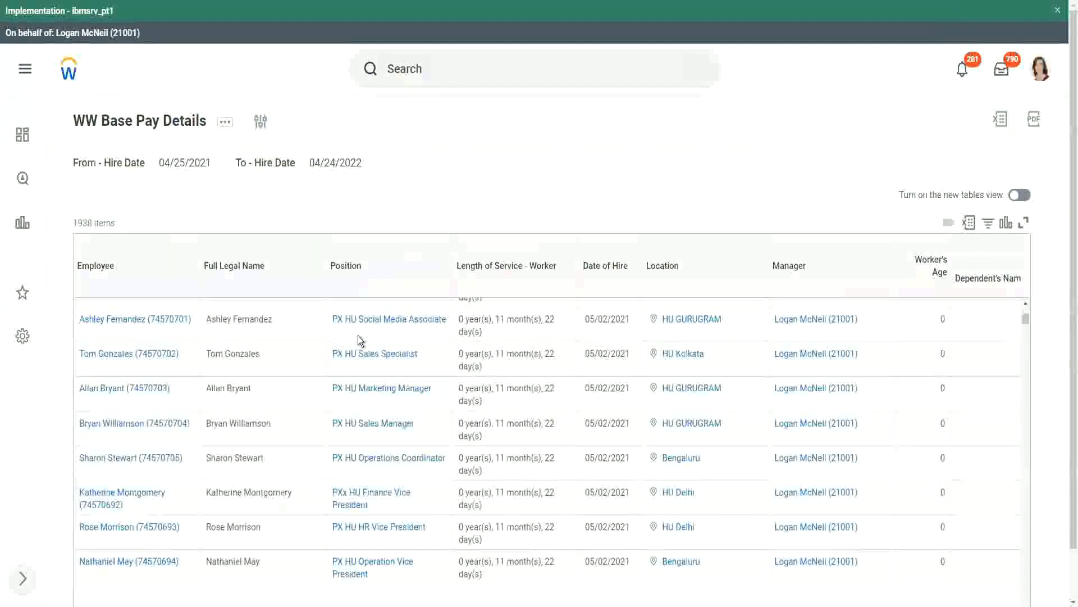
{"action": "scroll", "coordinate": [358, 336], "scroll_direction": "down", "scroll_amount": 1}
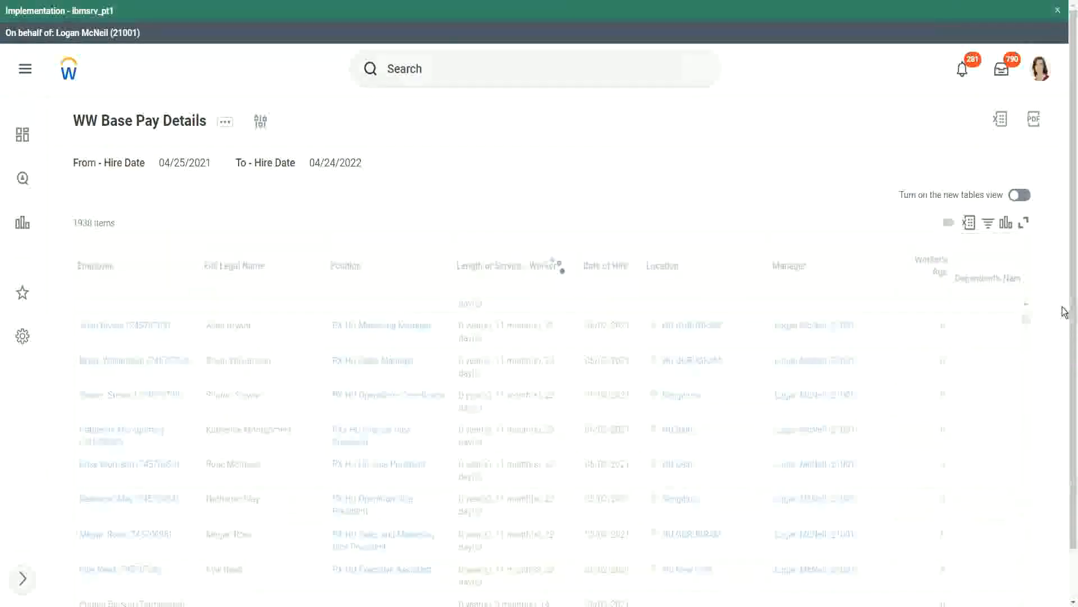
{"action": "left_click_drag", "start_coordinate": [1072, 312], "coordinate": [1070, 500]}
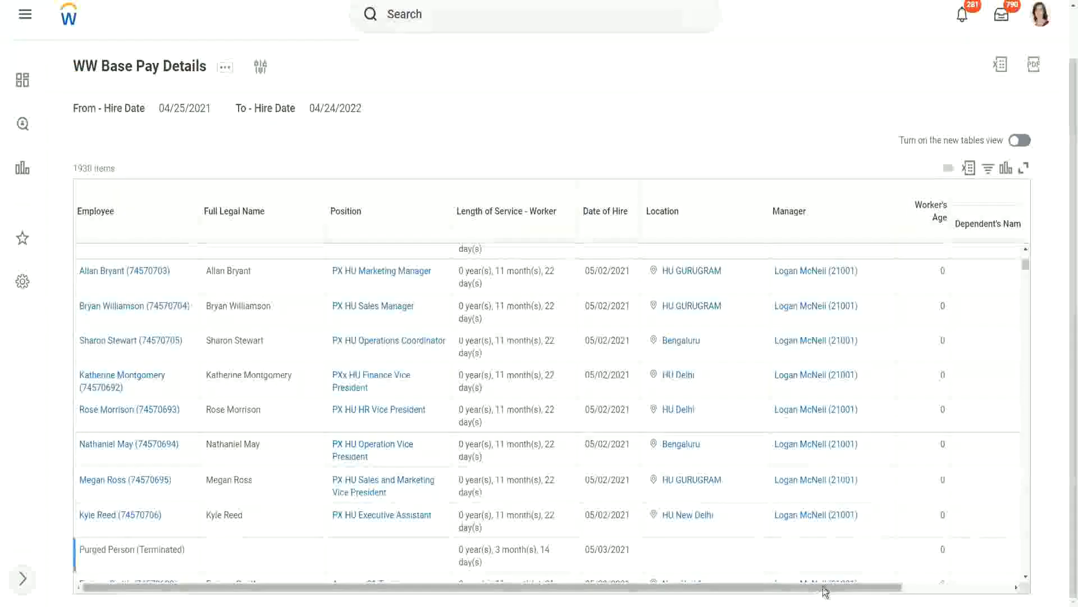
{"action": "left_click_drag", "start_coordinate": [825, 587], "coordinate": [968, 532]}
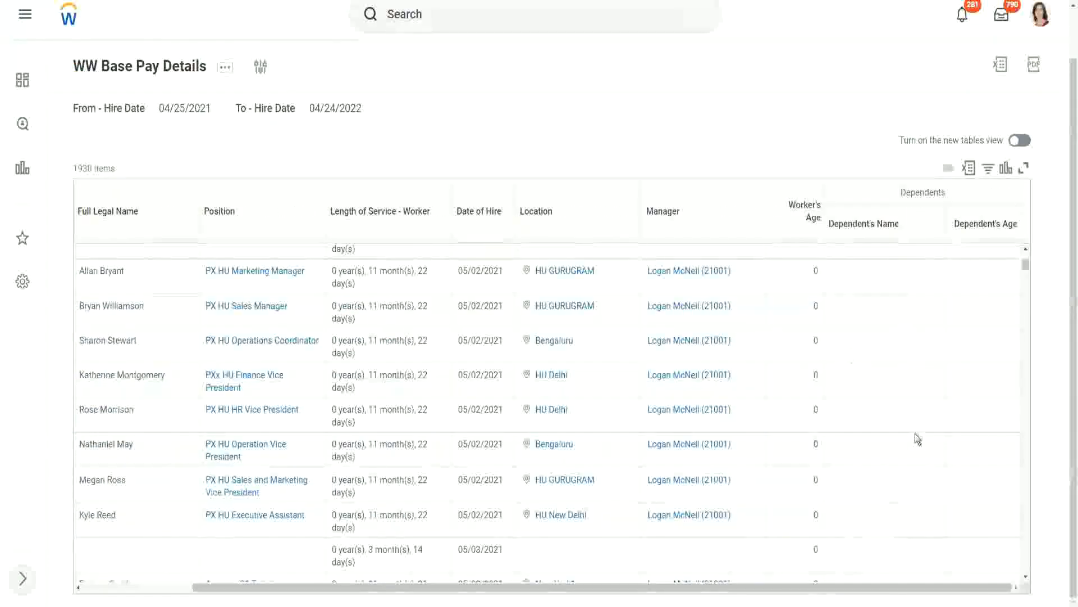
{"action": "scroll", "coordinate": [956, 383], "scroll_direction": "down", "scroll_amount": 1}
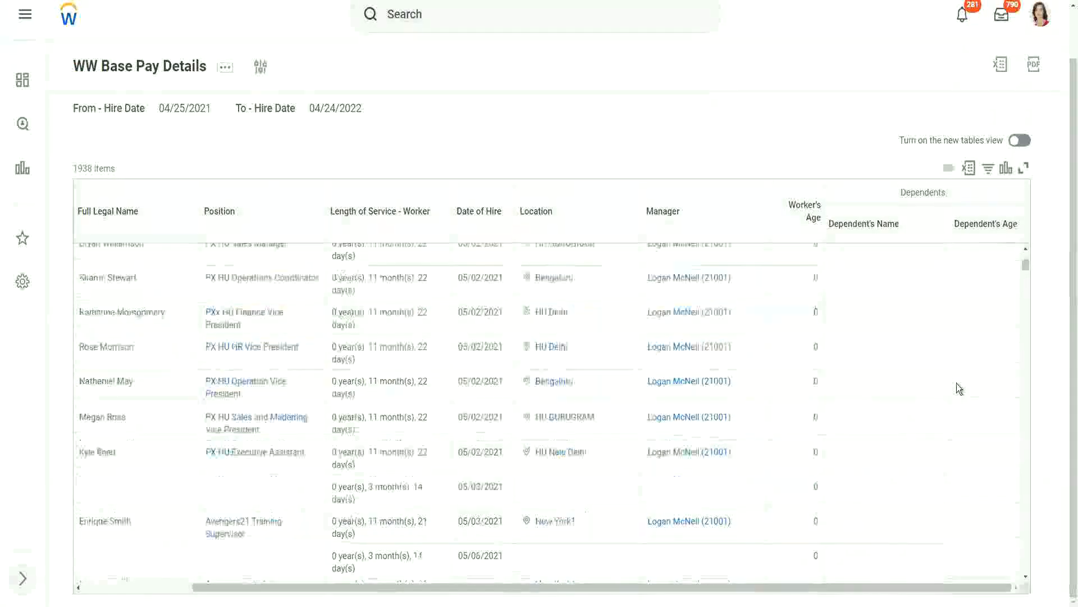
{"action": "scroll", "coordinate": [956, 383], "scroll_direction": "down", "scroll_amount": 5}
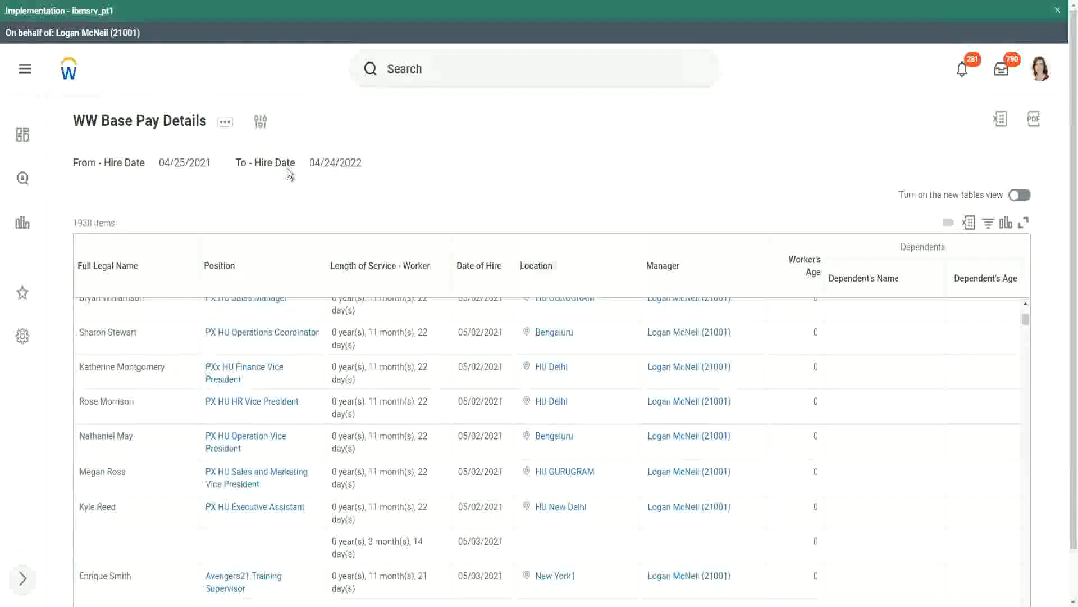
- Rerun the report for hire dates from 01/01/2000 to 12/31/2000
{"action": "left_click", "coordinate": [261, 123]}
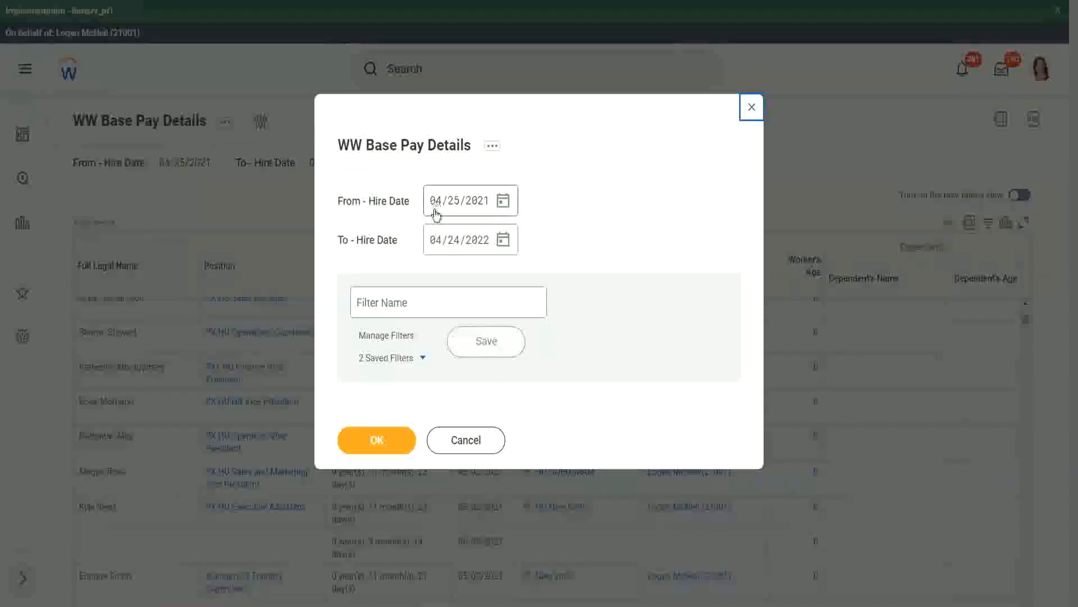
{"action": "left_click", "coordinate": [437, 210]}
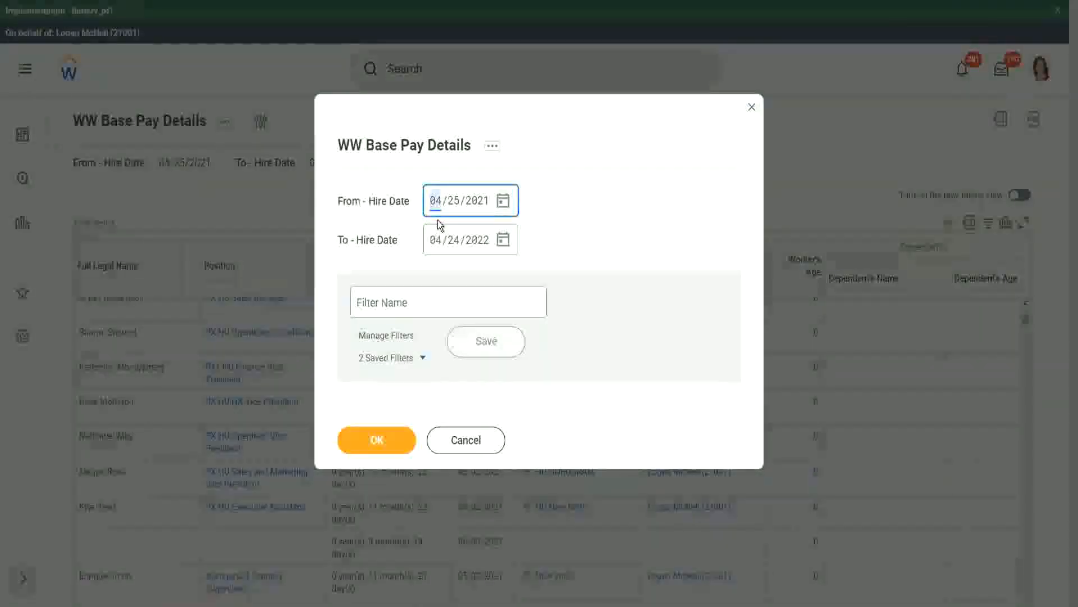
{"action": "type", "text": "01/01/200"}
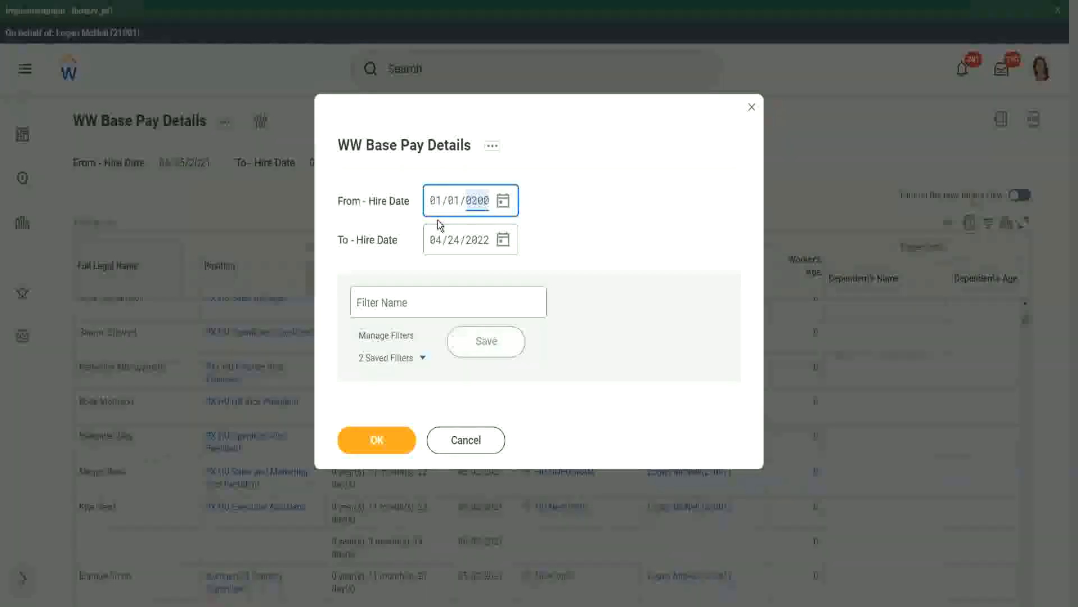
{"action": "type", "text": "0"}
{"action": "key", "text": "Tab"}
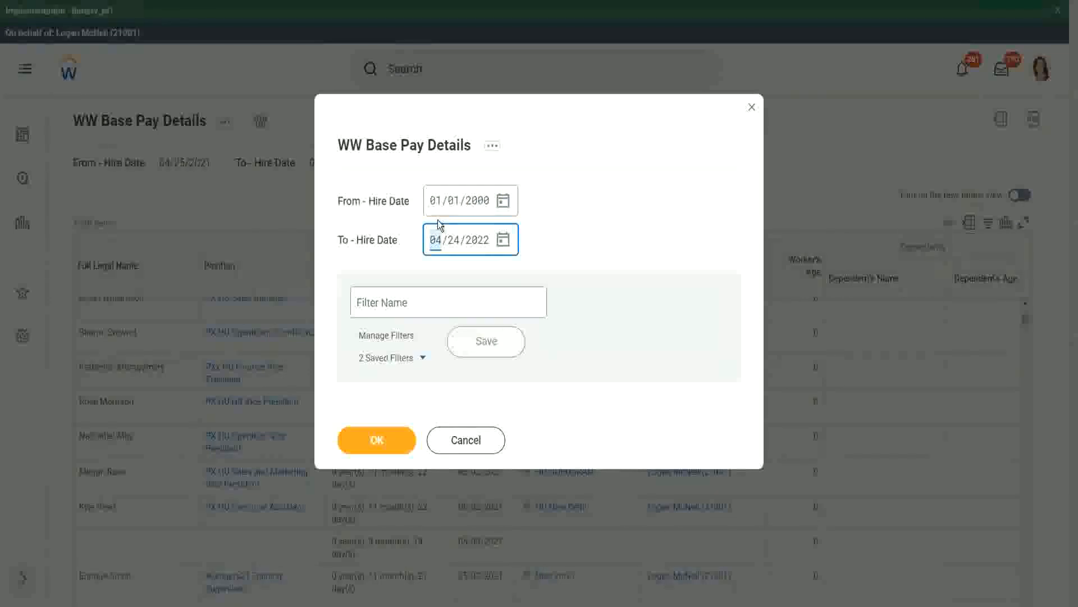
{"action": "type", "text": "12312000"}
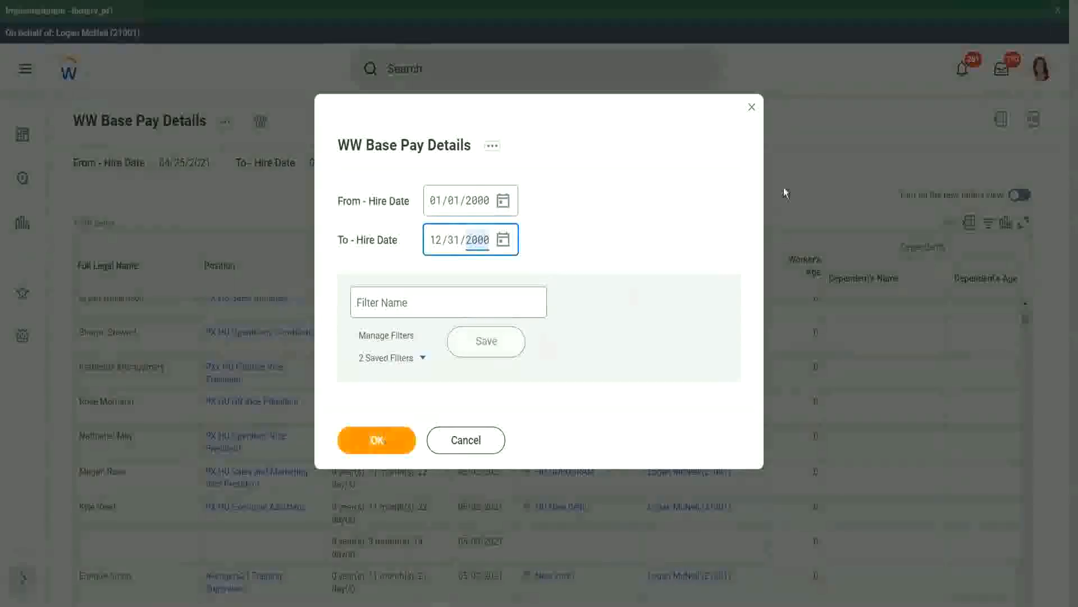
{"action": "key", "text": "Return"}
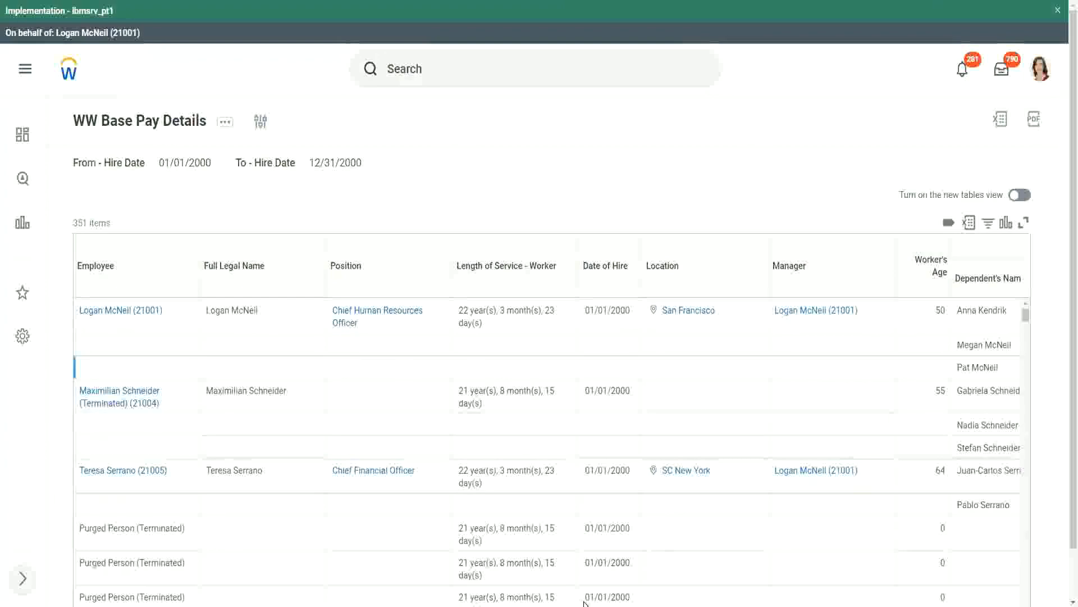
- Examine the names and ages of the dependents listed for each worker, comparing the ages within the second worker's group
{"action": "scroll", "coordinate": [1065, 522], "scroll_direction": "down", "scroll_amount": 1}
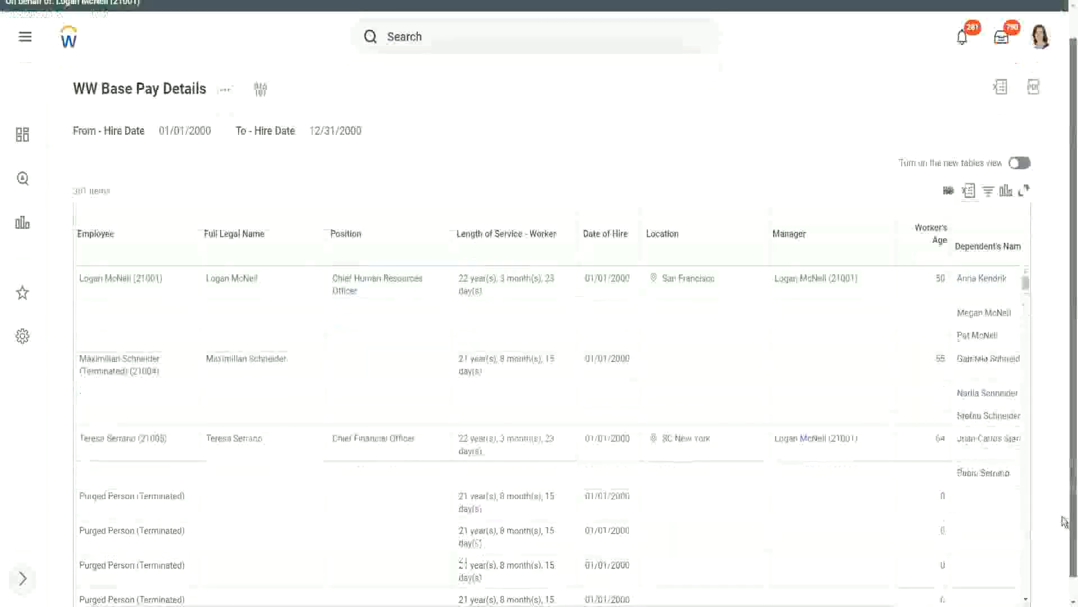
{"action": "left_click_drag", "start_coordinate": [1062, 516], "coordinate": [1061, 541]}
{"action": "left_click_drag", "start_coordinate": [787, 588], "coordinate": [969, 593]}
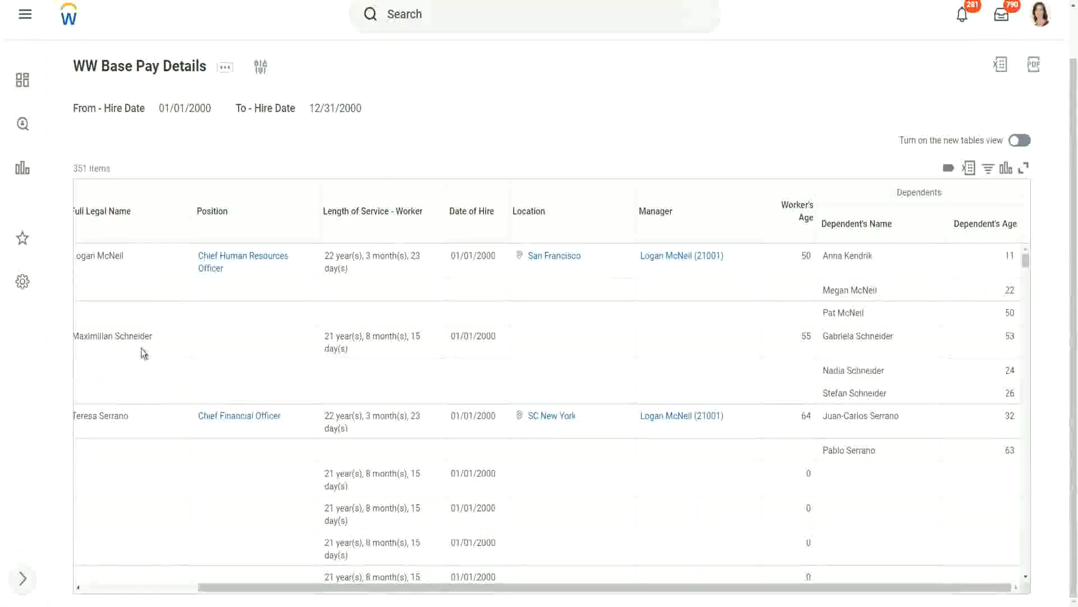
{"action": "left_click_drag", "start_coordinate": [90, 336], "coordinate": [170, 336]}
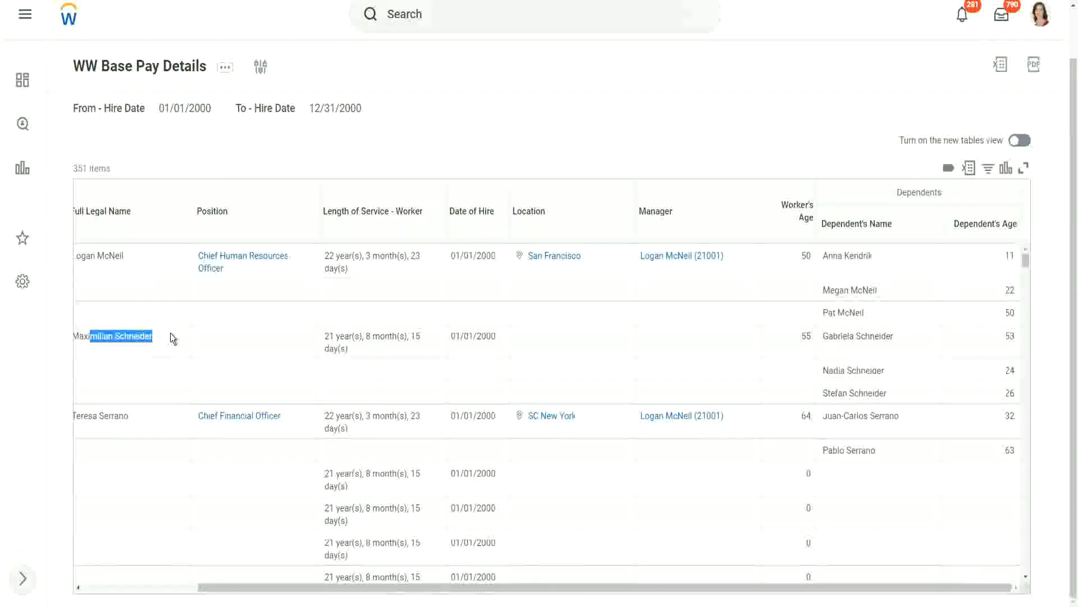
{"action": "left_click", "coordinate": [855, 338]}
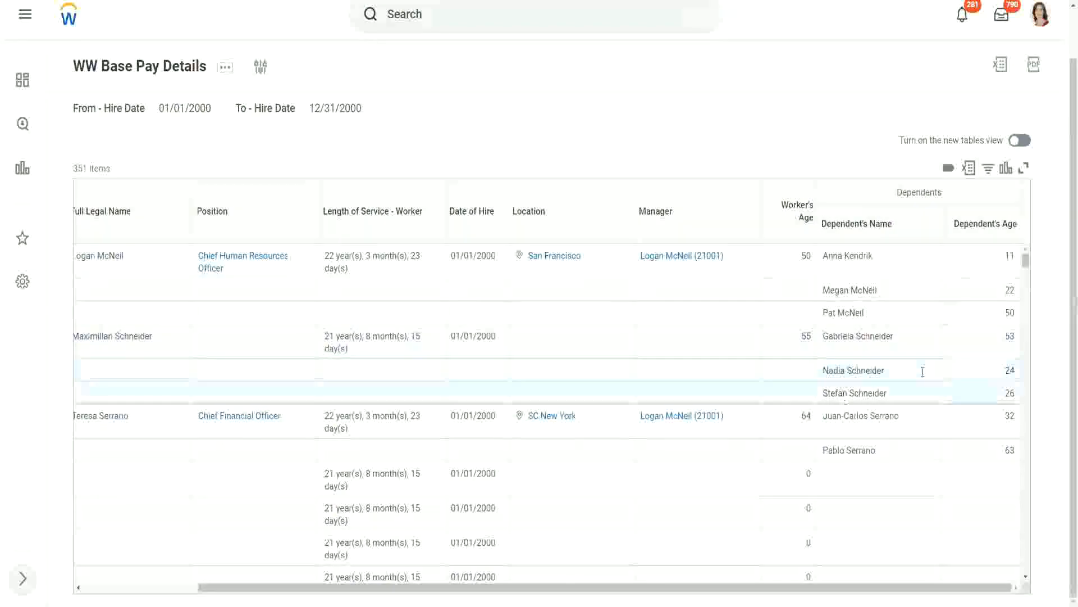
{"action": "double_click", "coordinate": [1009, 336]}
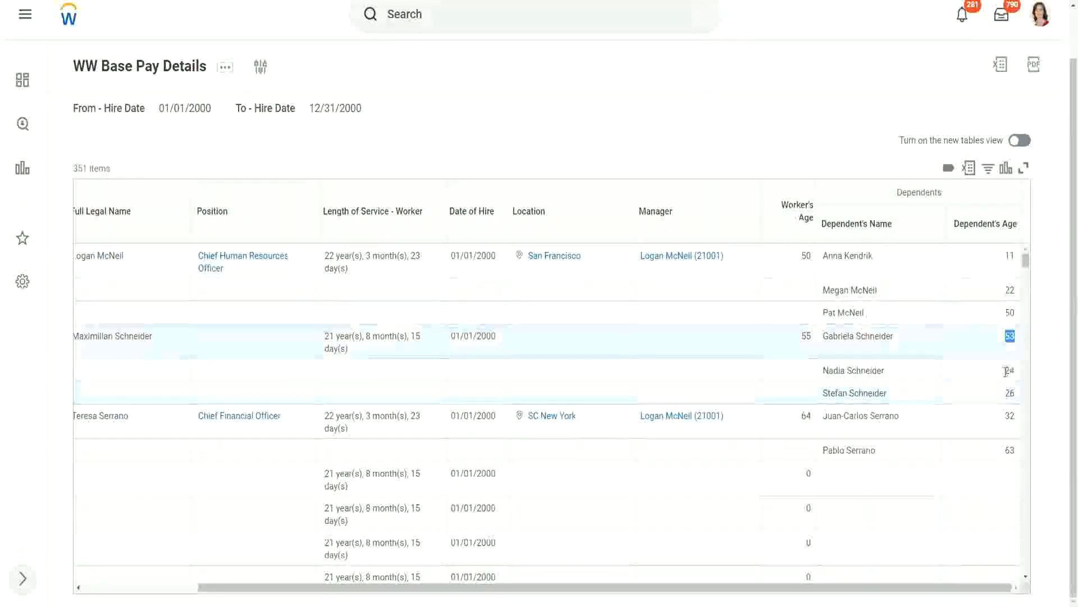
{"action": "double_click", "coordinate": [1010, 370]}
{"action": "double_click", "coordinate": [1008, 393]}
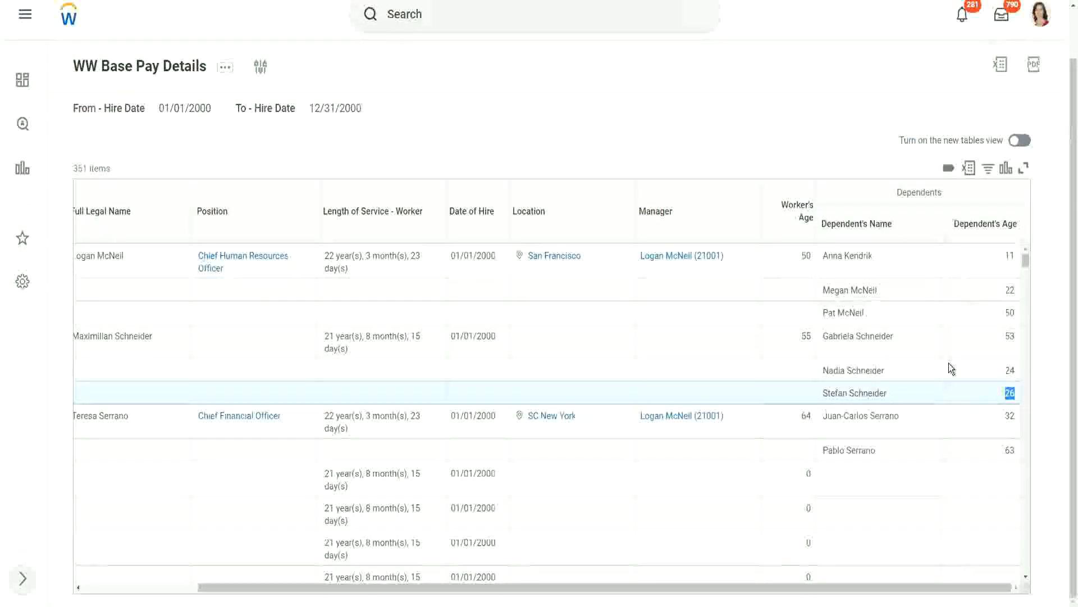
{"action": "scroll", "coordinate": [938, 368], "scroll_direction": "down", "scroll_amount": 3}
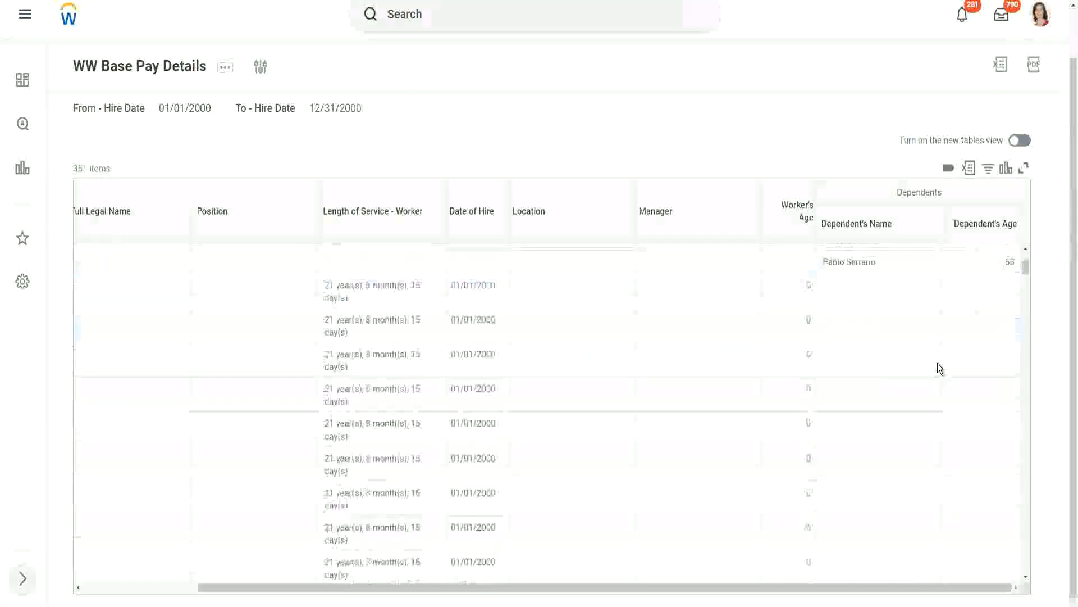
{"action": "scroll", "coordinate": [938, 364], "scroll_direction": "down", "scroll_amount": 1}
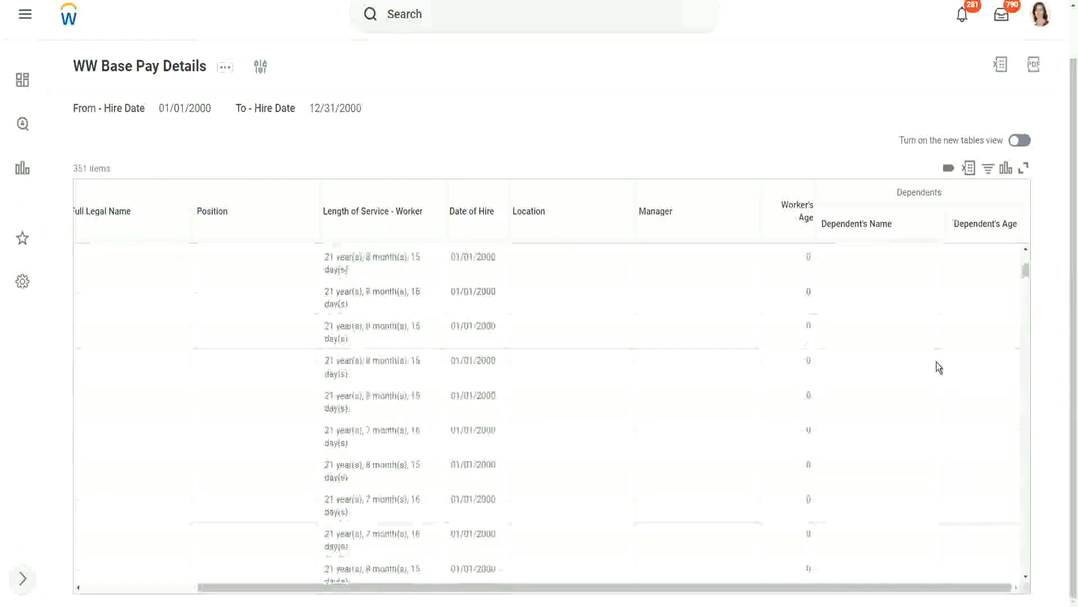
- Compare the dependents' ages within each worker's group to identify the eldest dependent of each worker
{"action": "scroll", "coordinate": [936, 362], "scroll_direction": "up", "scroll_amount": 4}
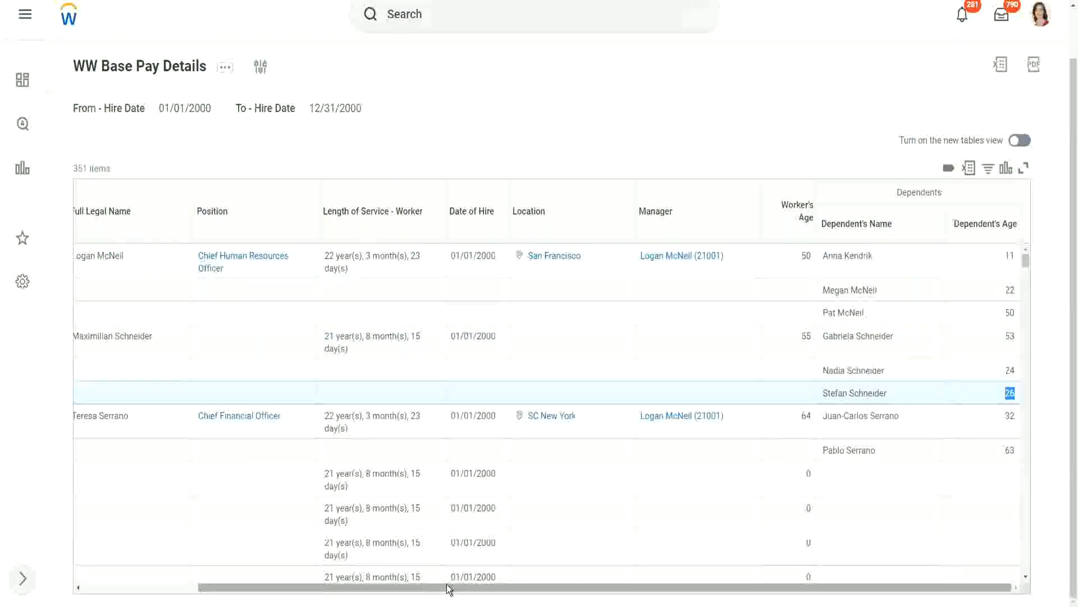
{"action": "left_click_drag", "start_coordinate": [449, 588], "coordinate": [493, 594]}
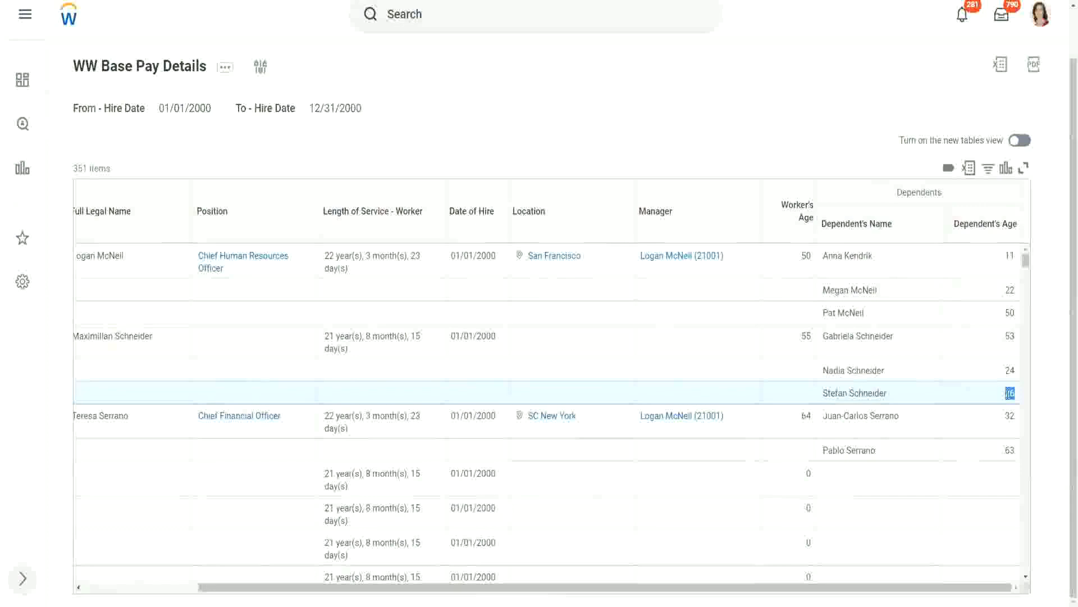
{"action": "left_click_drag", "start_coordinate": [75, 254], "coordinate": [980, 374]}
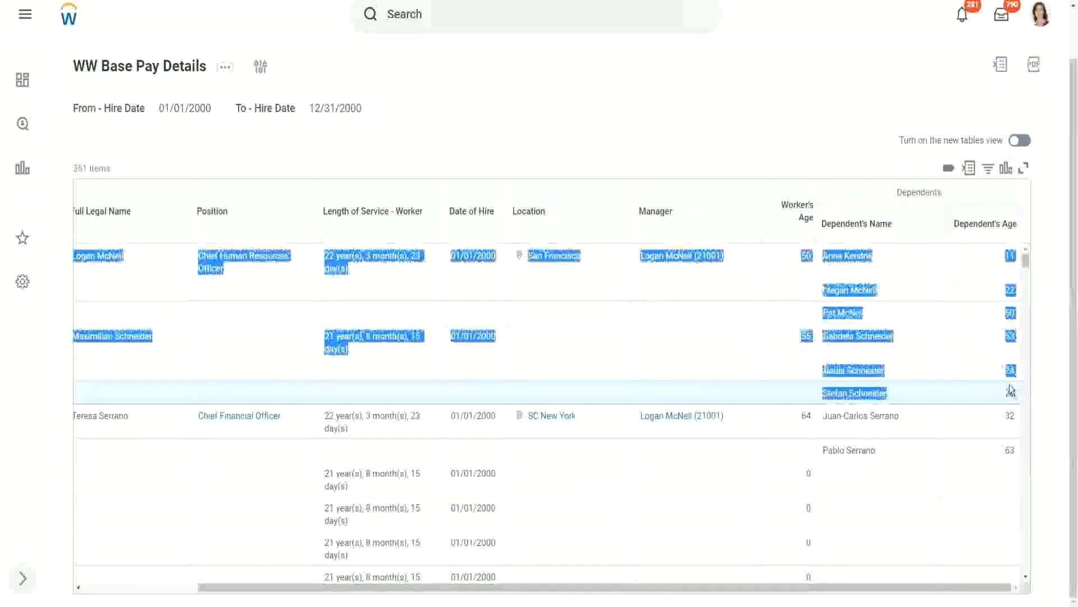
{"action": "left_click", "coordinate": [979, 375]}
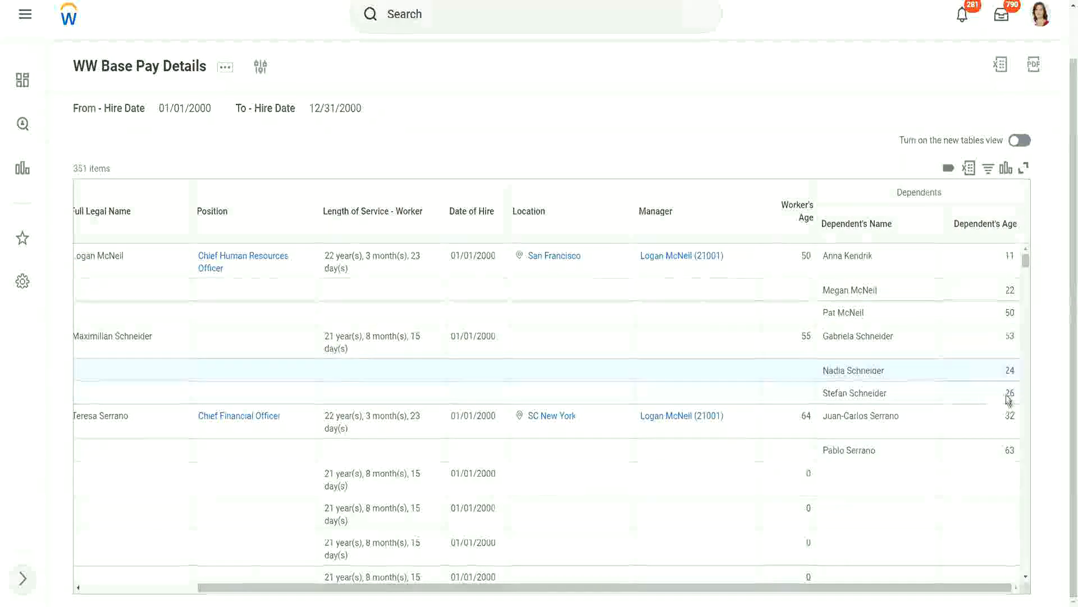
{"action": "double_click", "coordinate": [1009, 393]}
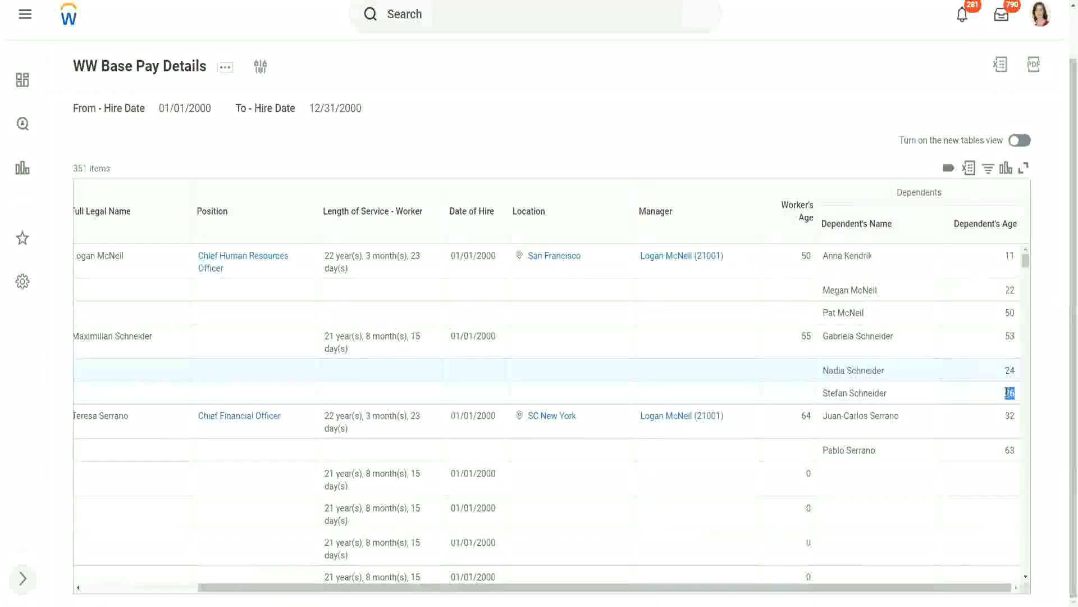
{"action": "left_click", "coordinate": [929, 397]}
{"action": "scroll", "coordinate": [929, 396], "scroll_direction": "down", "scroll_amount": 1}
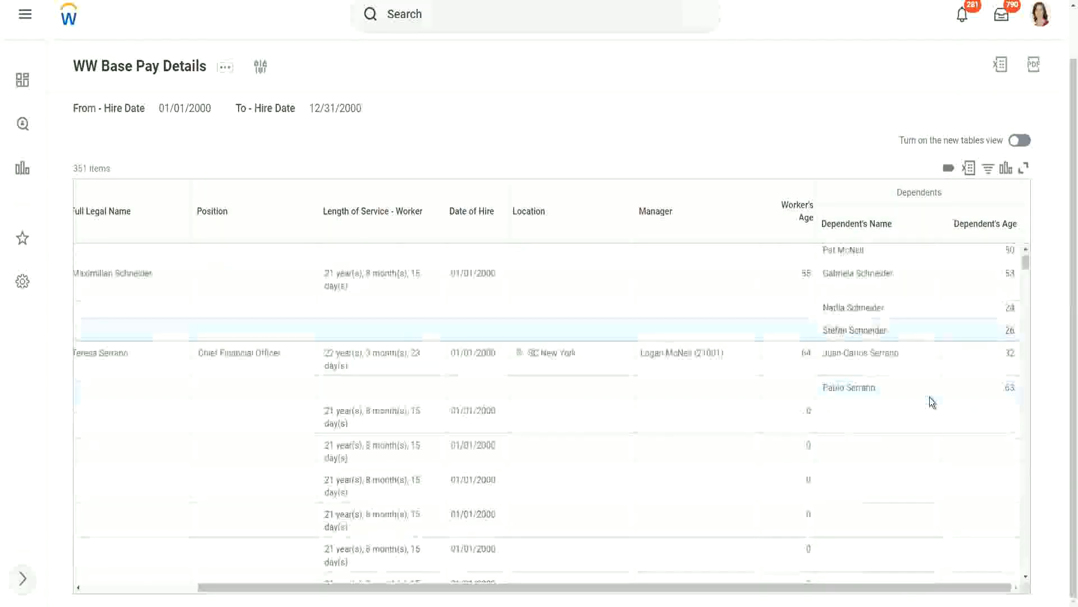
{"action": "scroll", "coordinate": [929, 397], "scroll_direction": "down", "scroll_amount": 3}
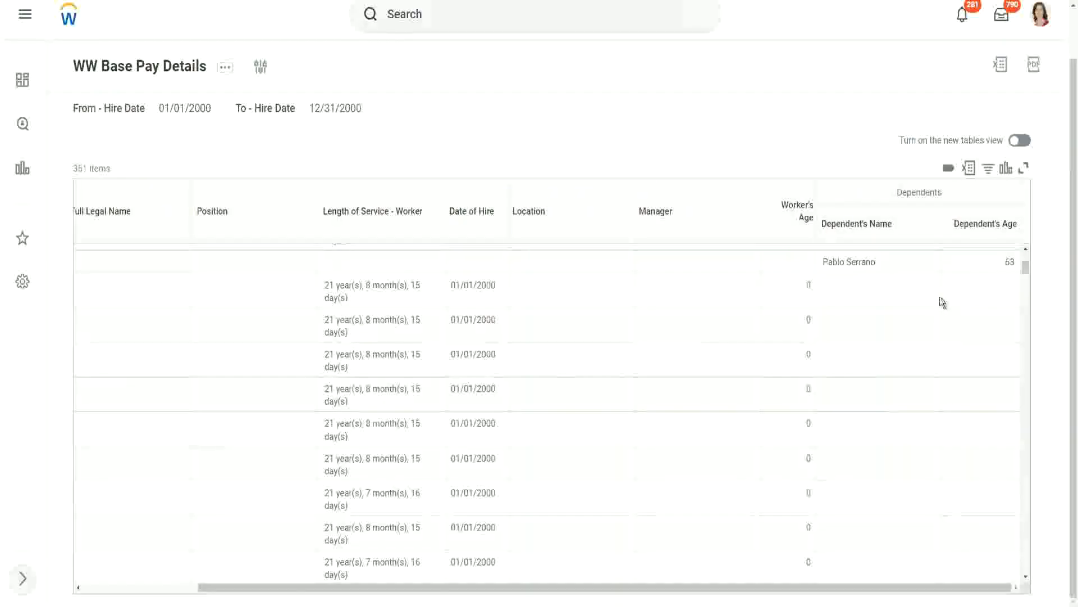
{"action": "scroll", "coordinate": [943, 302], "scroll_direction": "up", "scroll_amount": 3}
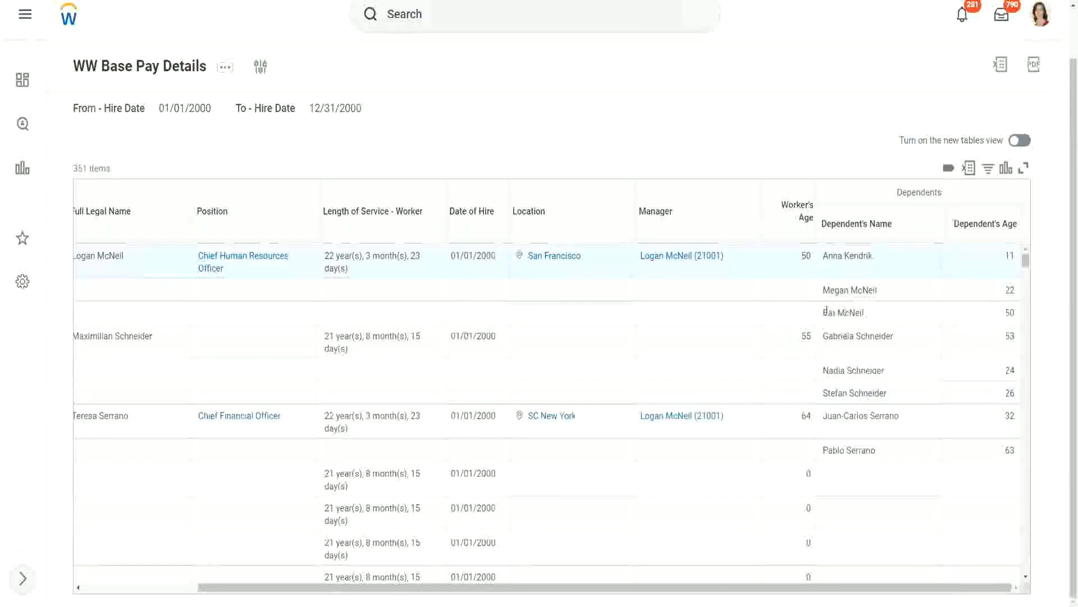
{"action": "triple_click", "coordinate": [869, 313]}
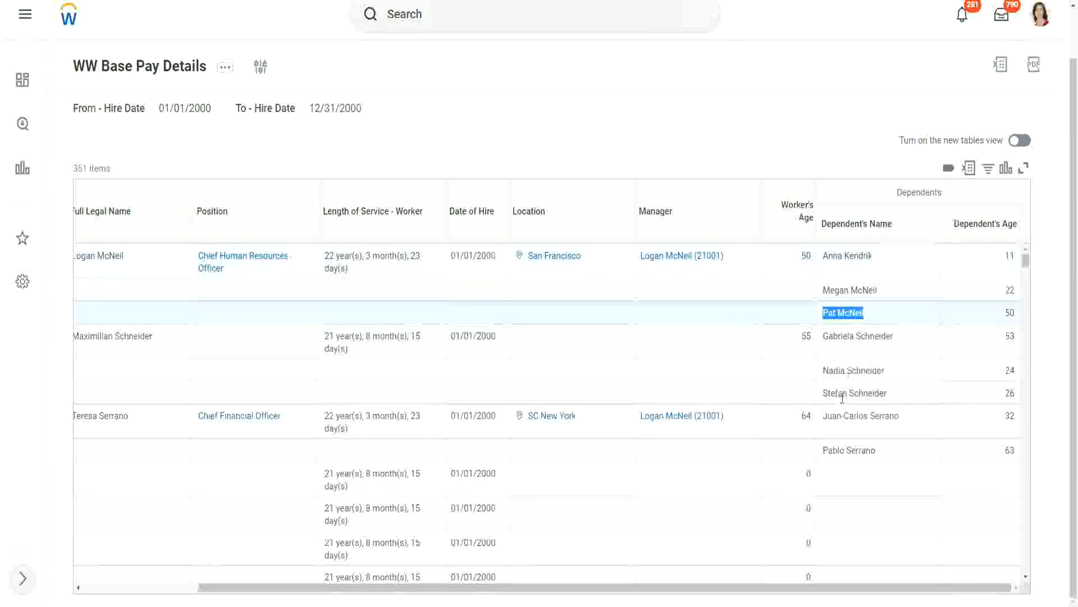
{"action": "left_click", "coordinate": [896, 450]}
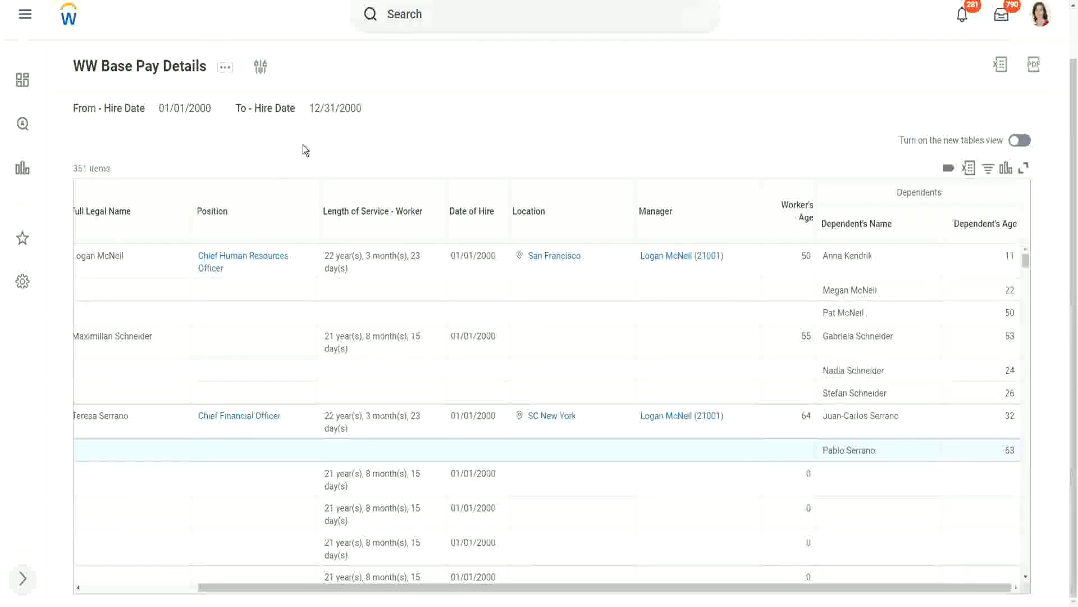
- Duplicate the report's browser tab and open the Create Calculated Field task in the copy
{"action": "right_click", "coordinate": [181, 0]}
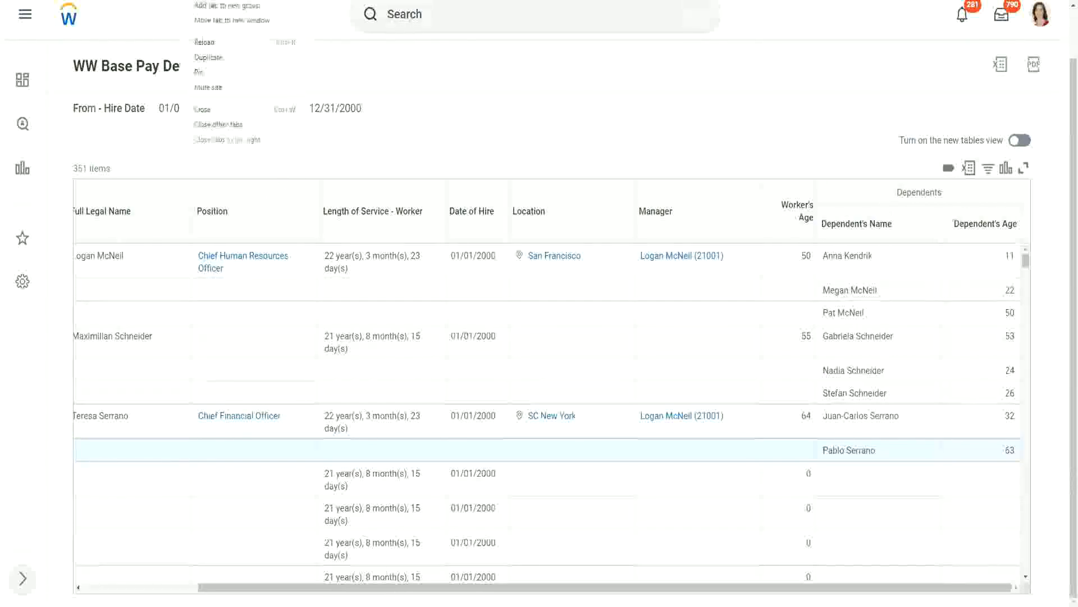
{"action": "left_click", "coordinate": [220, 55]}
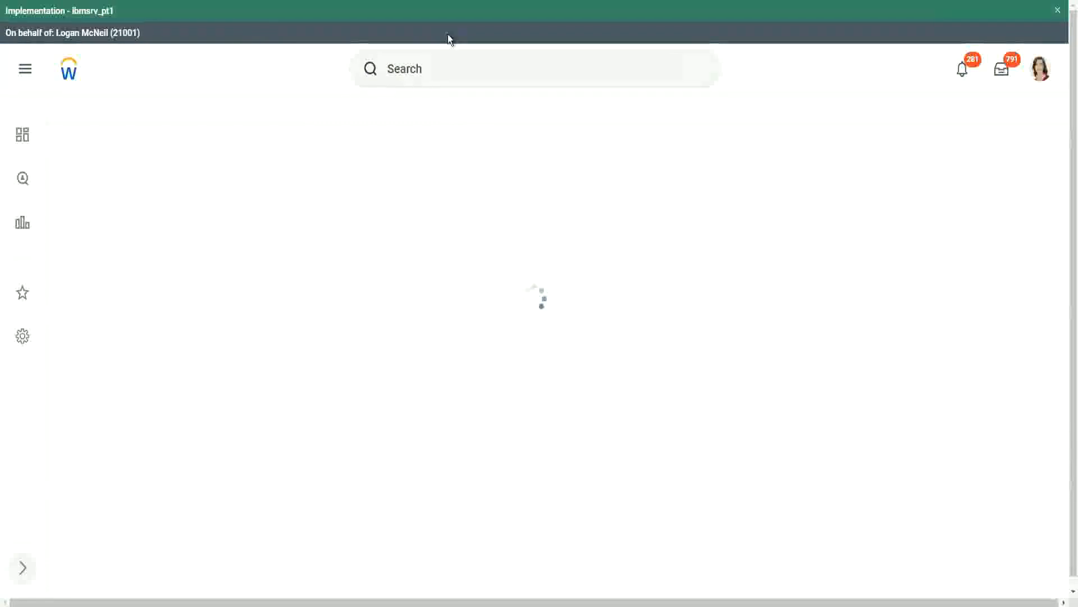
{"action": "left_click", "coordinate": [449, 70]}
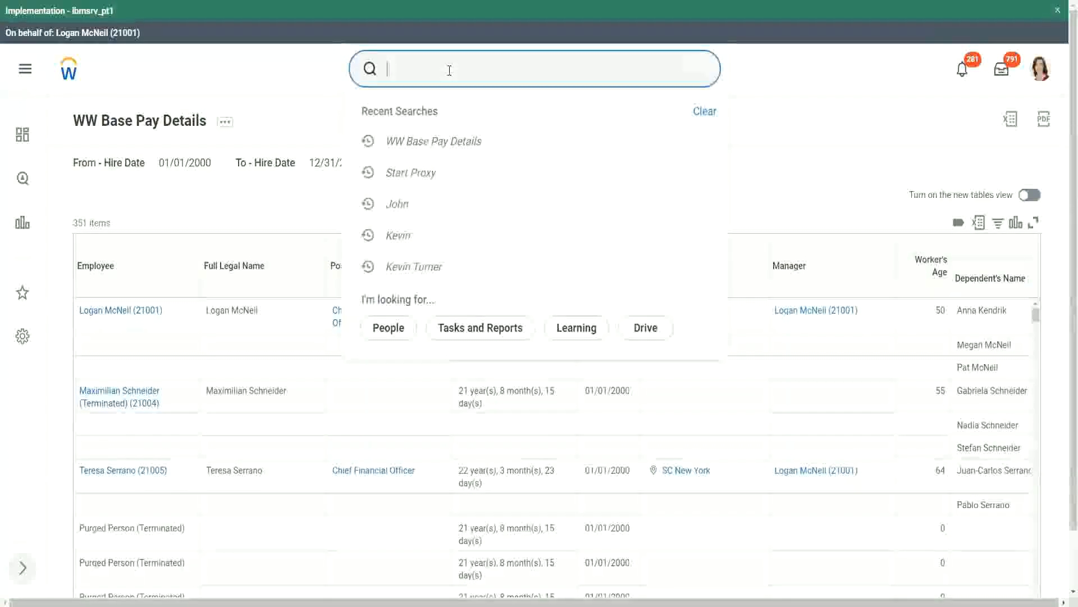
{"action": "type", "text": "create calc "}
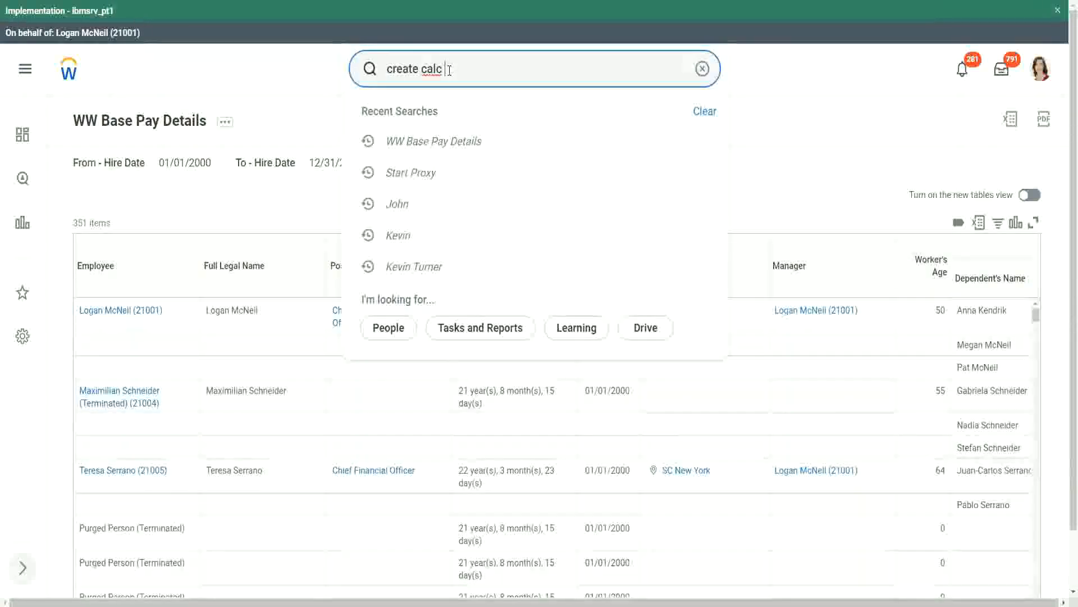
{"action": "type", "text": "field"}
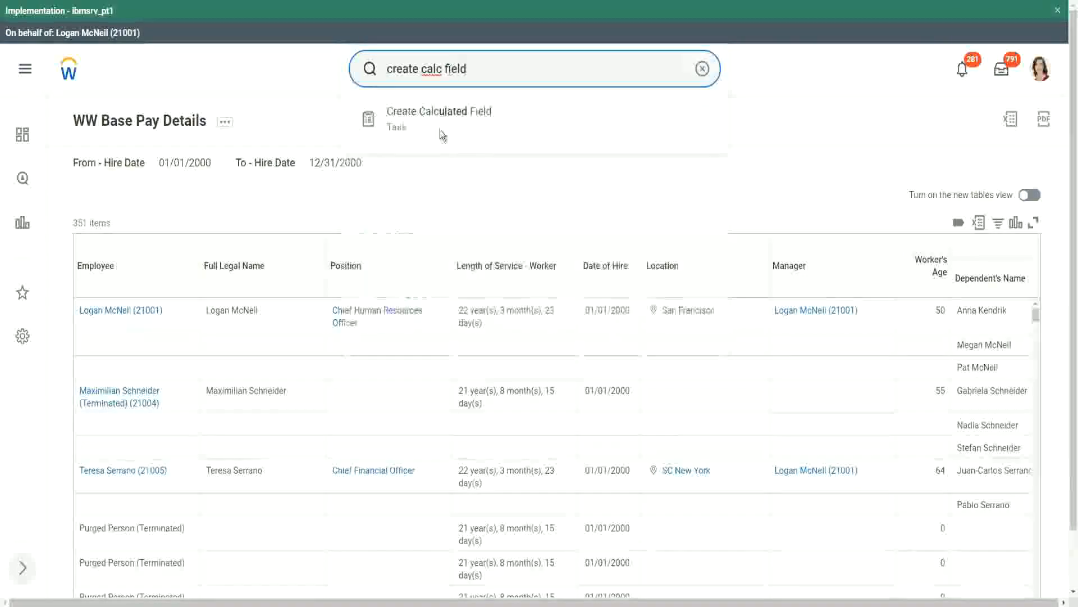
{"action": "left_click", "coordinate": [440, 120]}
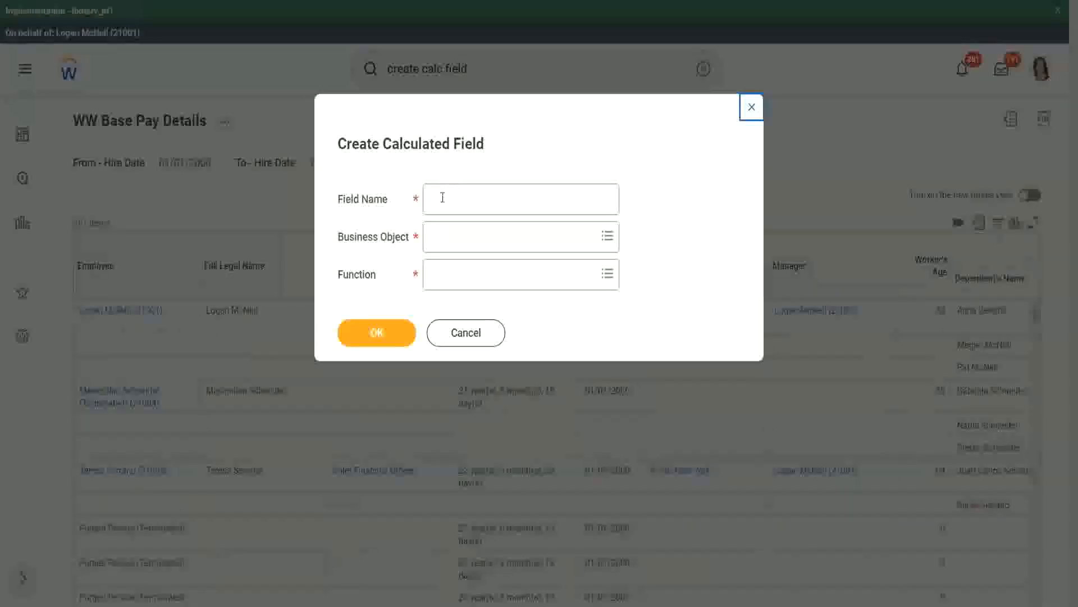
- Create the calculated field CF-WW-ESI-Eldest Dependent on the Worker business object with the Extract Single Instance function
{"action": "left_click", "coordinate": [443, 197]}
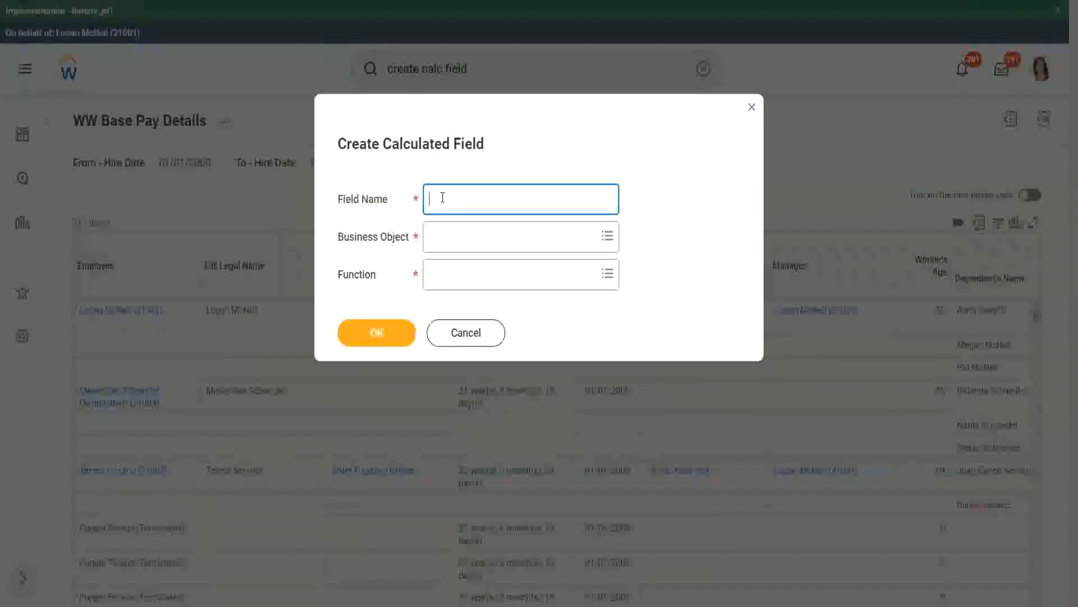
{"action": "type", "text": "CF_WW-ESI-Eldest Dependent"}
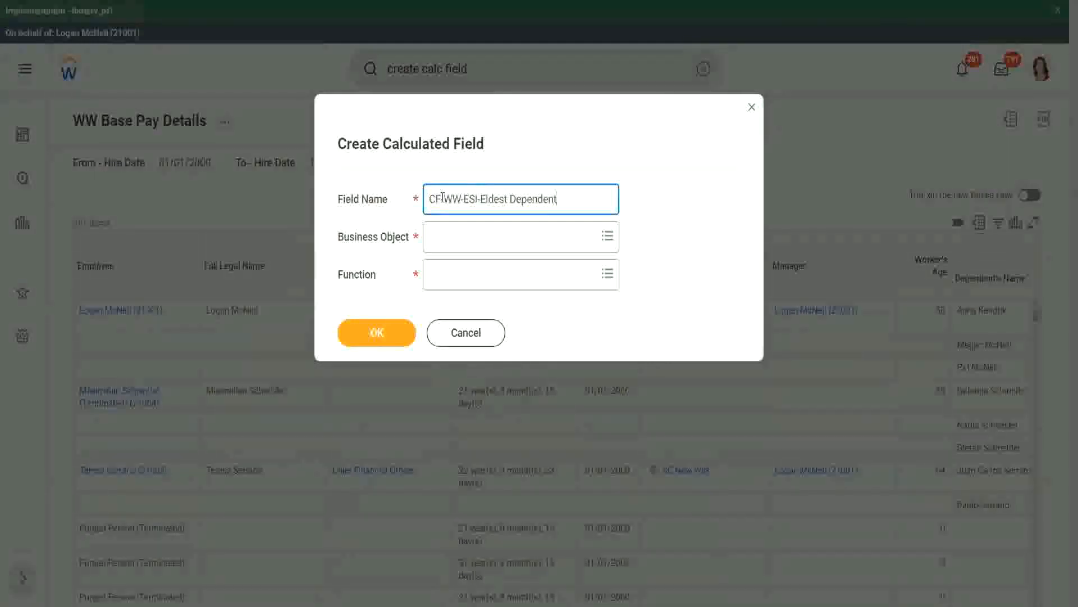
{"action": "left_click", "coordinate": [456, 240]}
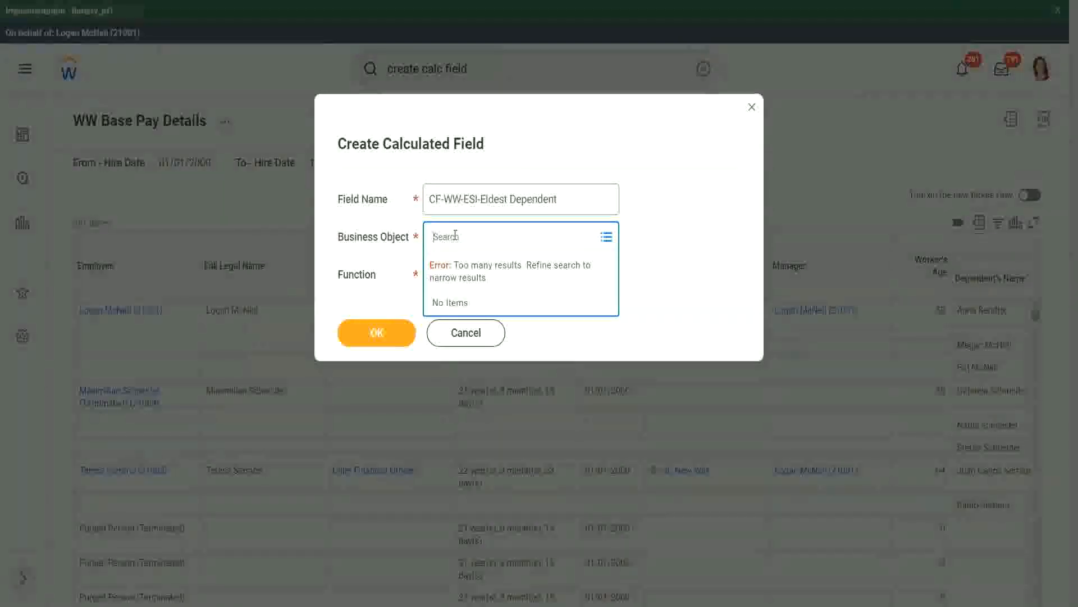
{"action": "type", "text": "worker"}
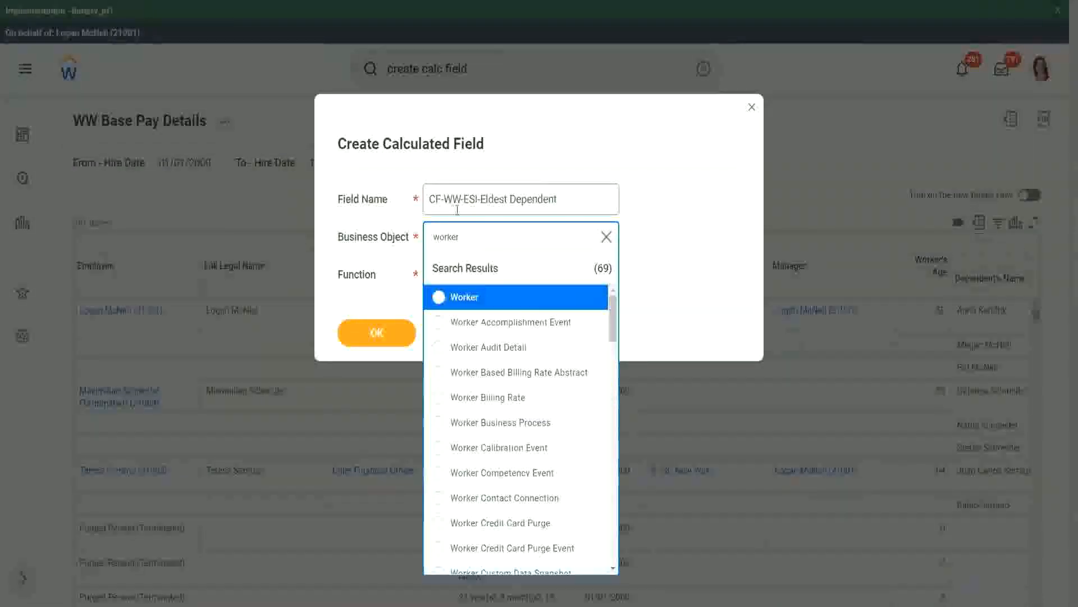
{"action": "left_click", "coordinate": [508, 304]}
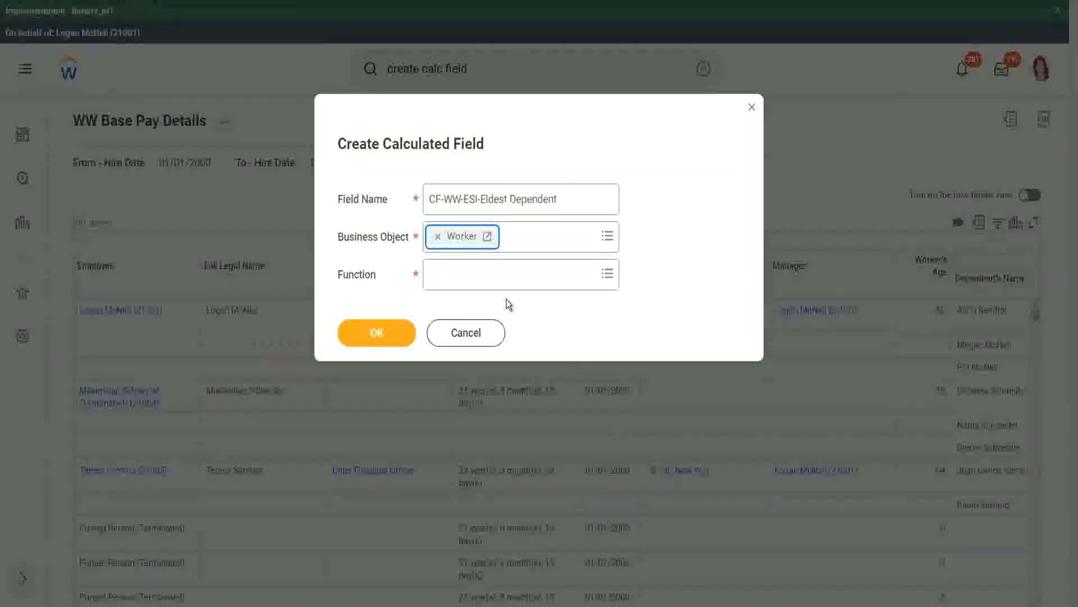
{"action": "left_click", "coordinate": [459, 280]}
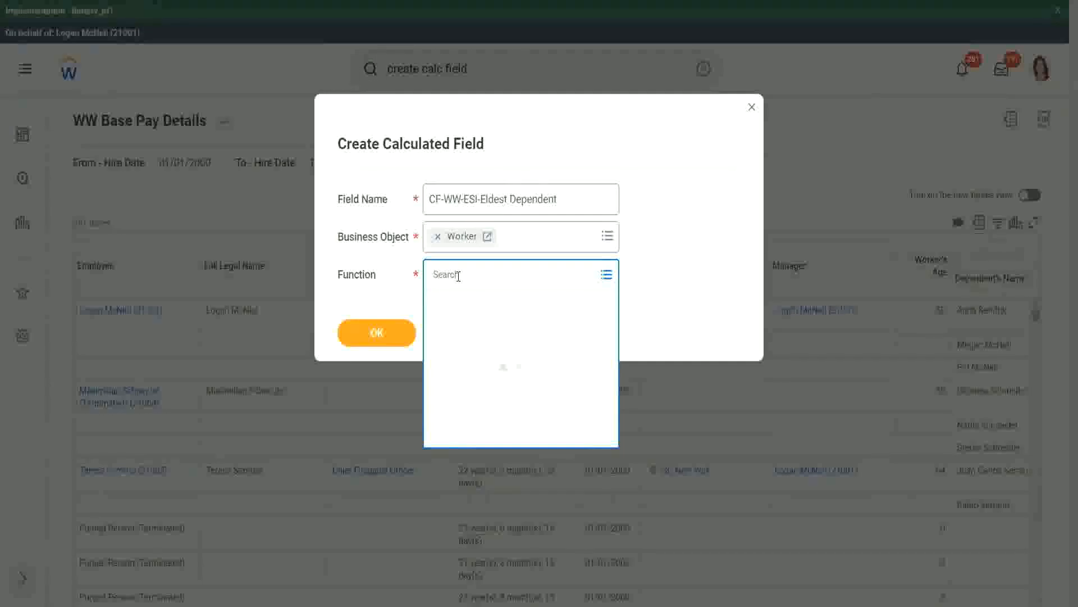
{"action": "type", "text": "esi"}
{"action": "key", "text": "Return"}
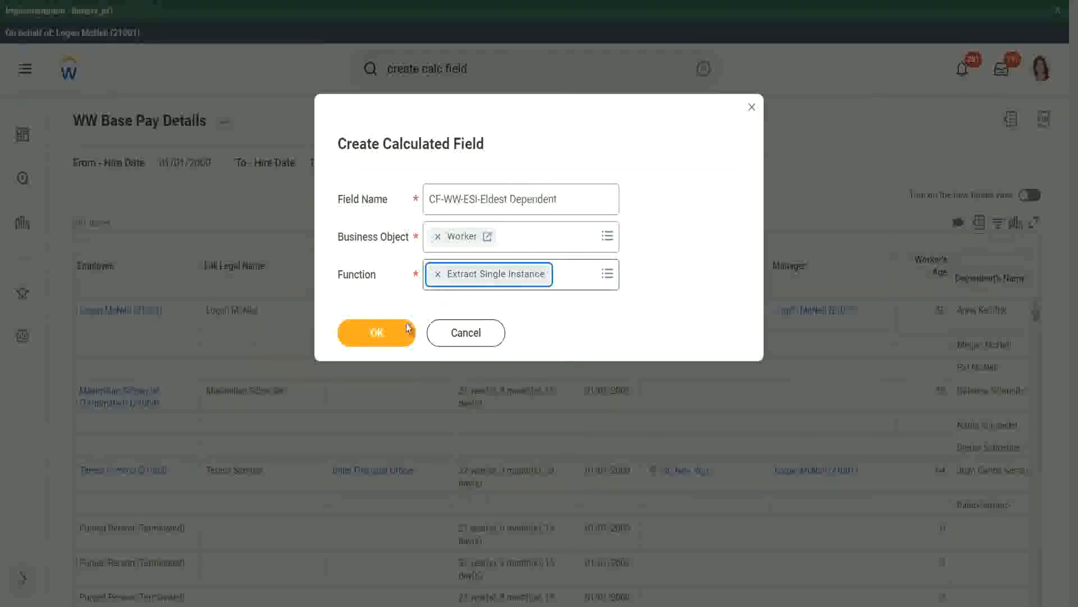
{"action": "left_click", "coordinate": [378, 332]}
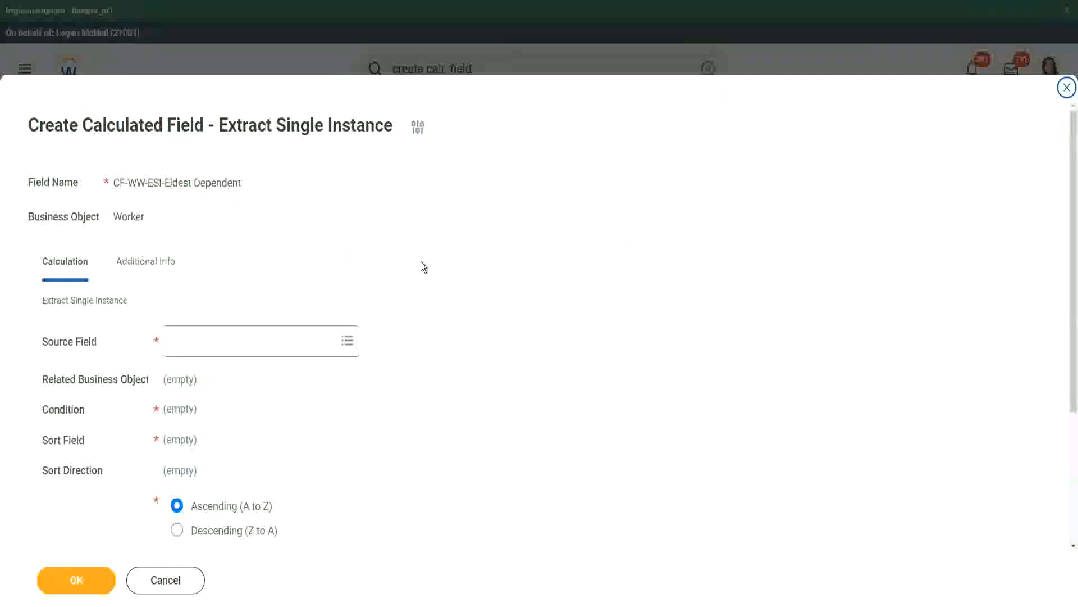
- Set the calculation's source field to Dependents and check its related business object
{"action": "scroll", "coordinate": [421, 264], "scroll_direction": "down", "scroll_amount": 3}
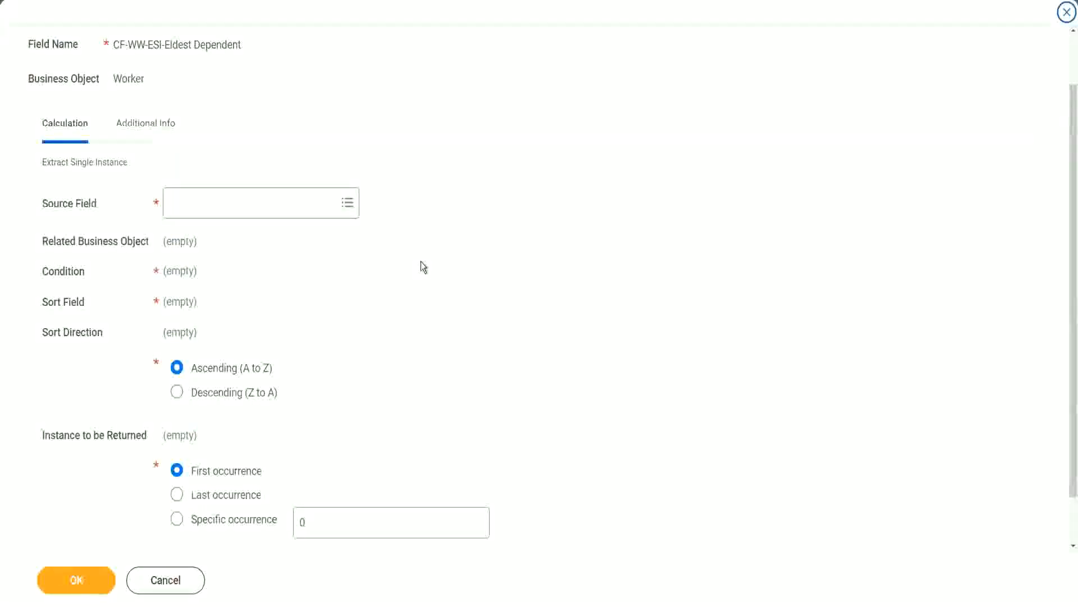
{"action": "left_click", "coordinate": [216, 203]}
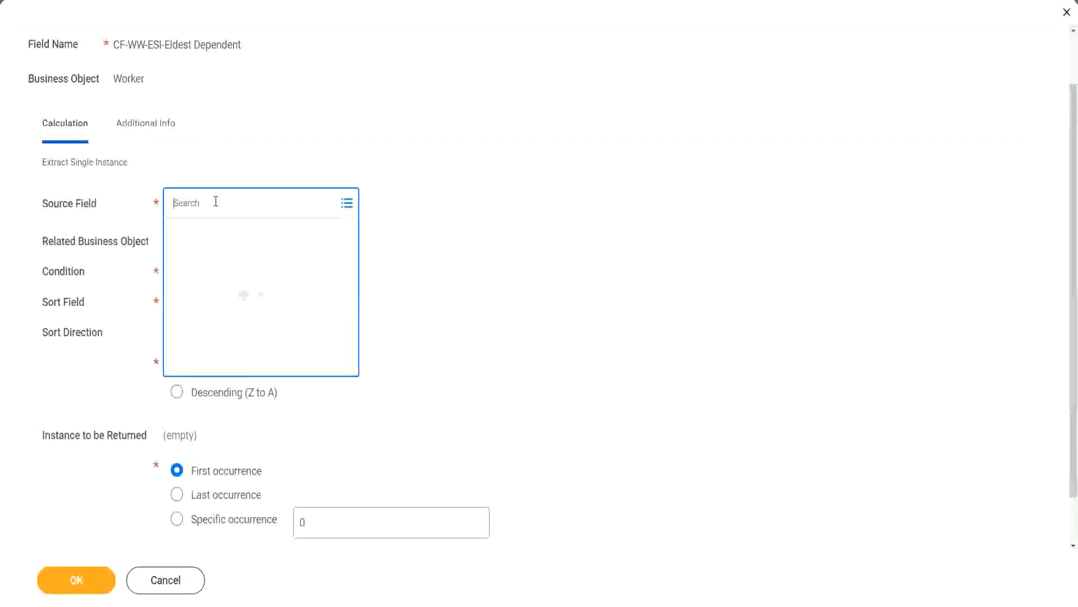
{"action": "type", "text": "depemnd"}
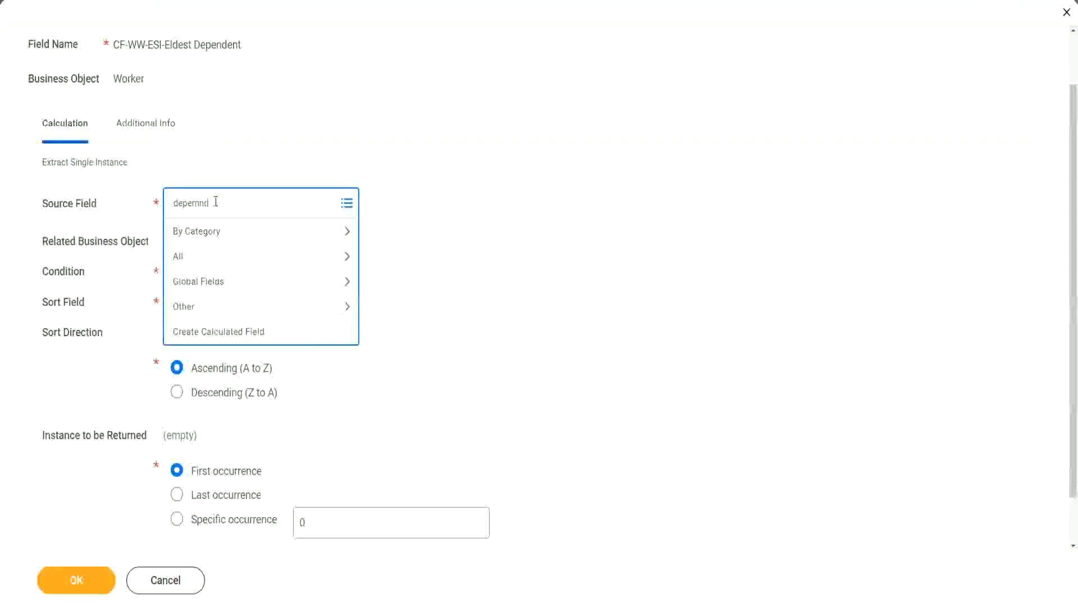
{"action": "key", "text": "BackSpace"}
{"action": "key", "text": "BackSpace"}
{"action": "key", "text": "BackSpace"}
{"action": "type", "text": "ndent"}
{"action": "key", "text": "Return"}
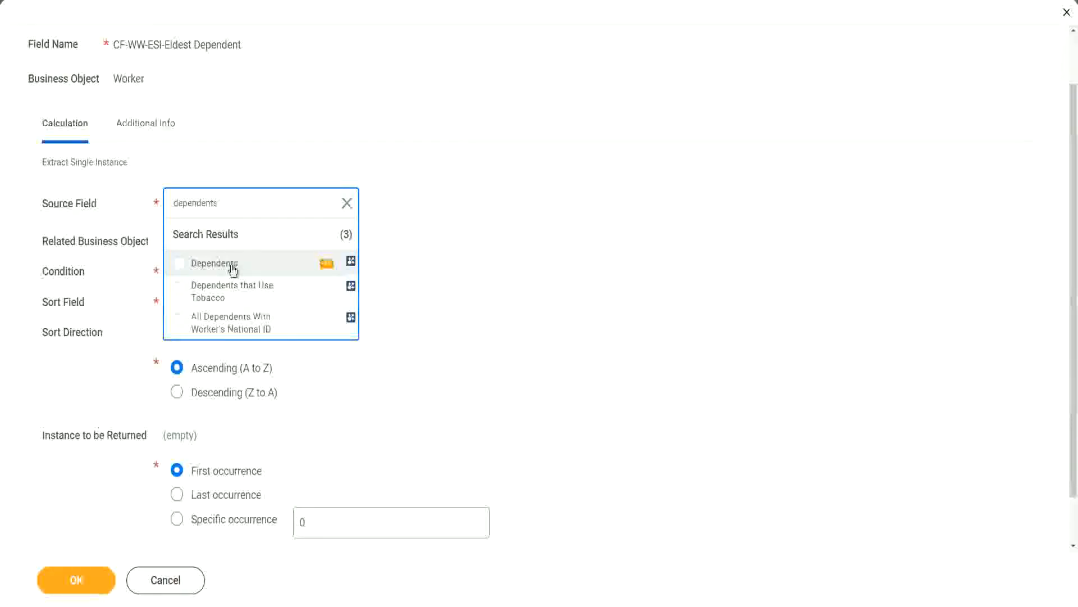
{"action": "left_click", "coordinate": [233, 268]}
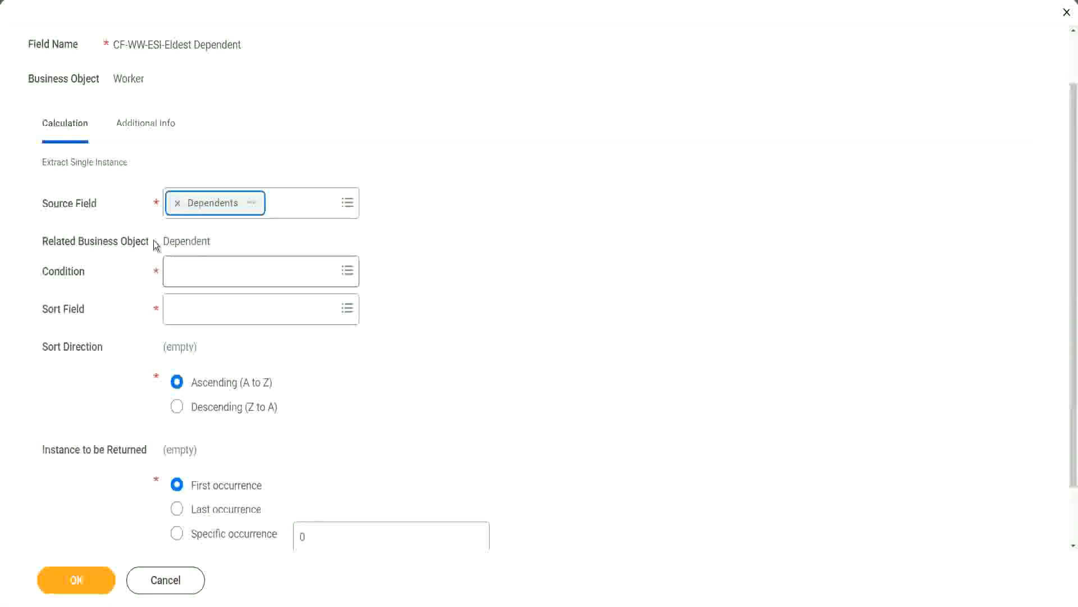
{"action": "left_click_drag", "start_coordinate": [163, 241], "coordinate": [212, 242]}
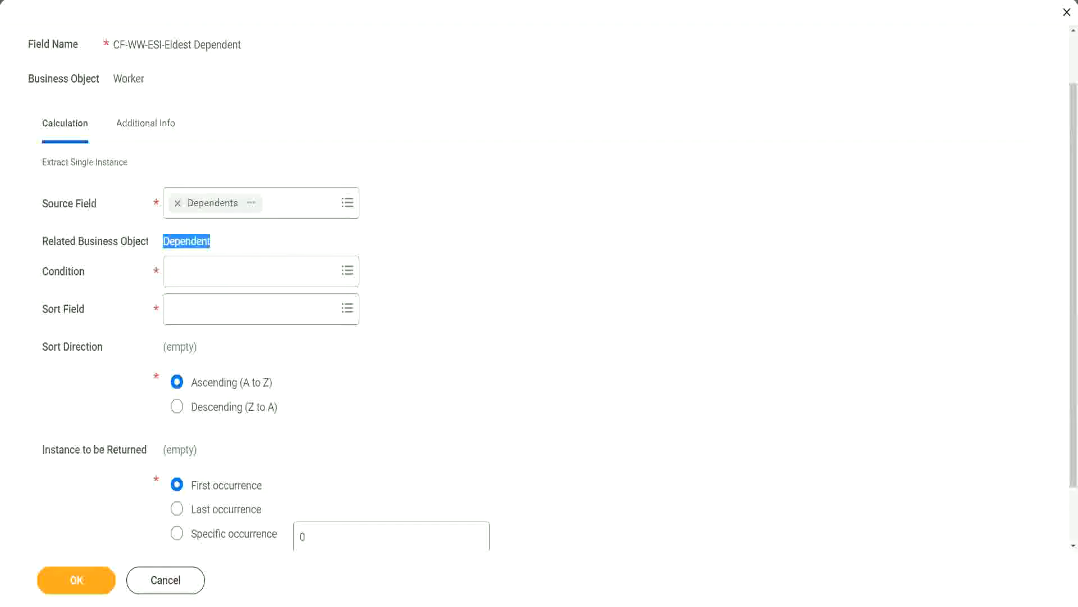
{"action": "left_click_drag", "start_coordinate": [35, 227], "coordinate": [235, 254]}
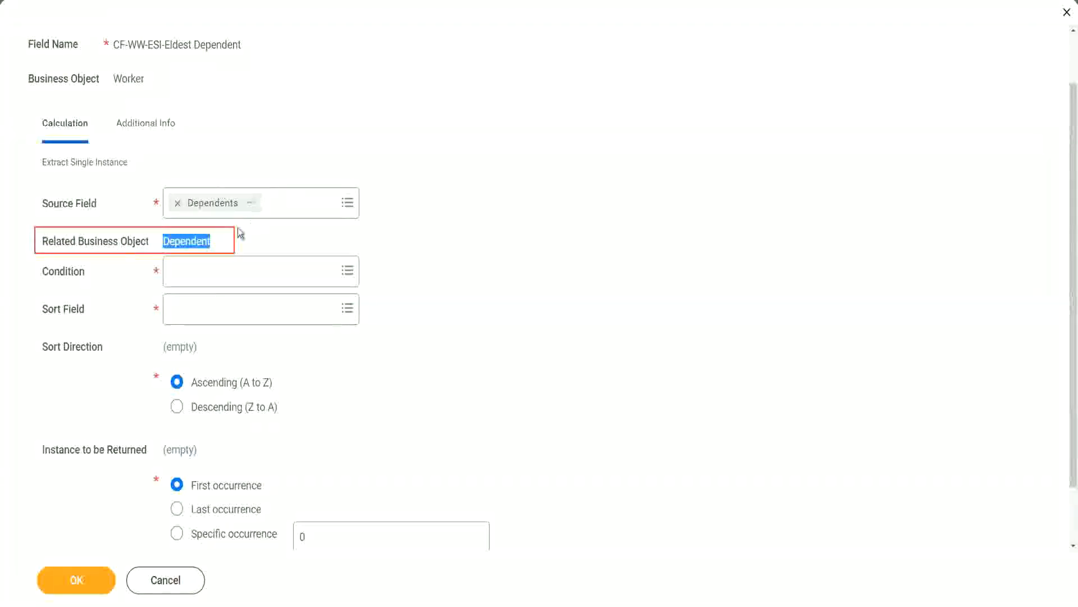
{"action": "left_click", "coordinate": [186, 242]}
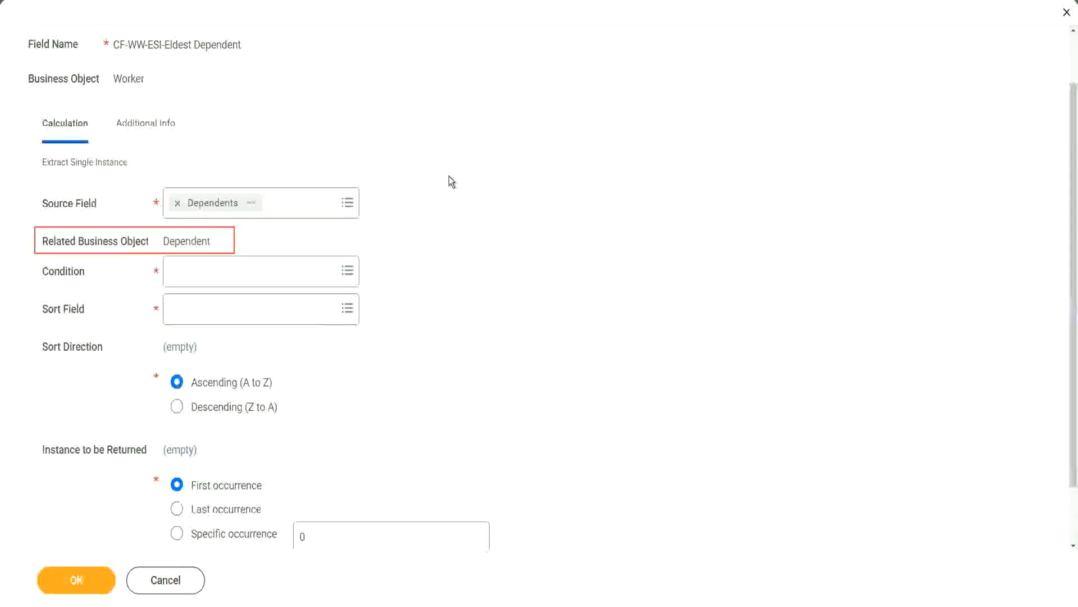
- Set the calculation's condition to the Is True field and check that field's description and business object
{"action": "left_click", "coordinate": [204, 271]}
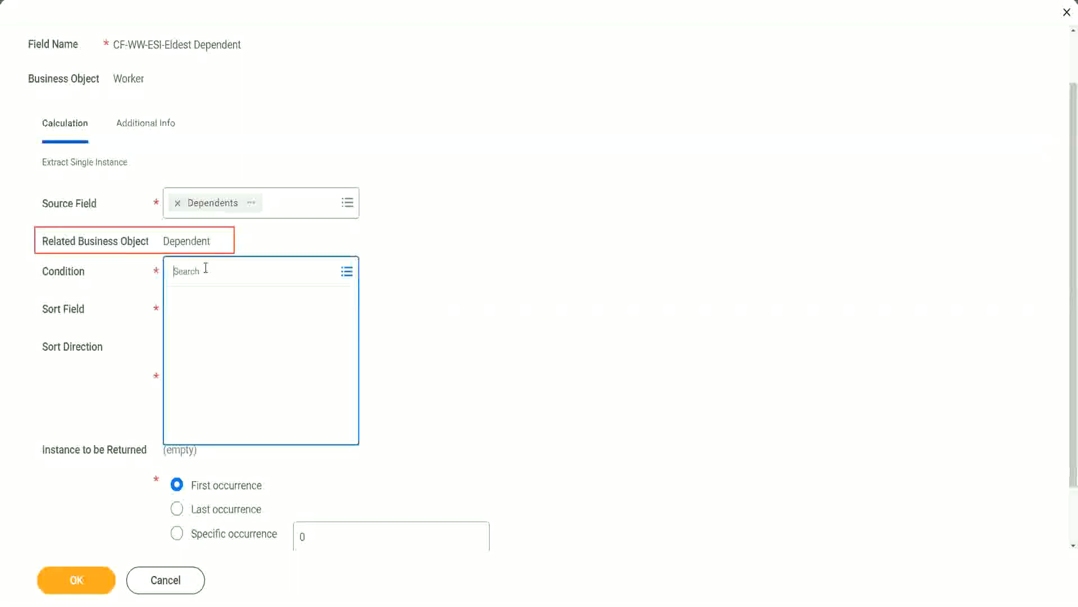
{"action": "type", "text": "is "}
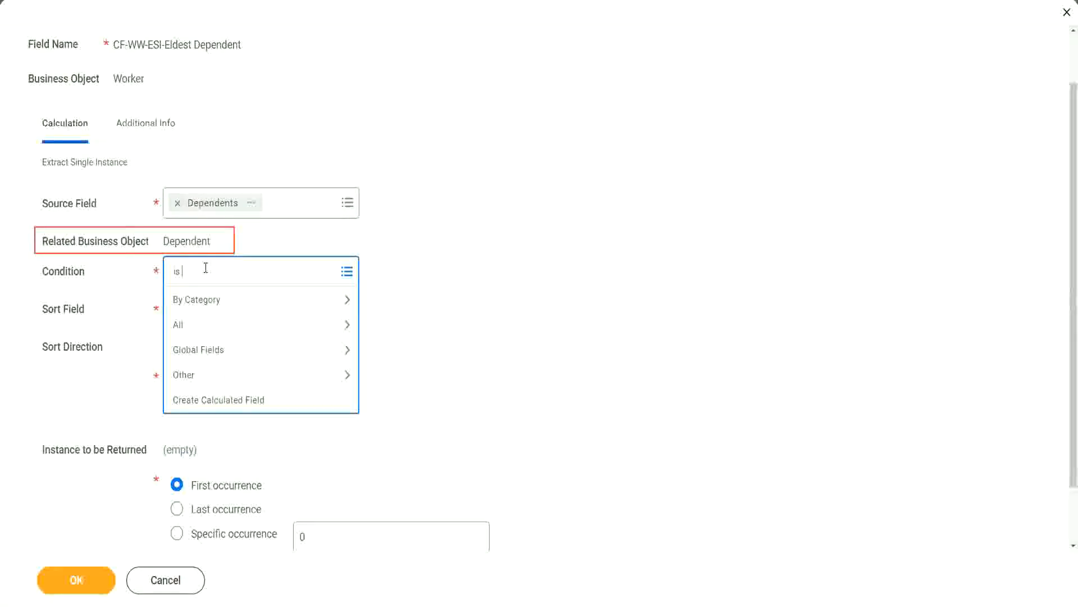
{"action": "type", "text": "true"}
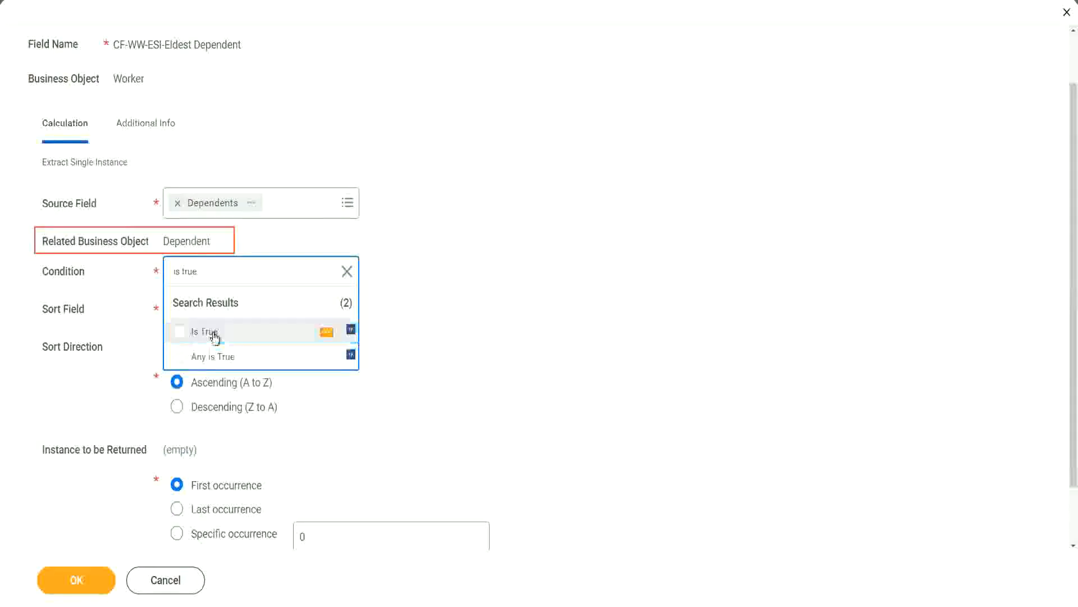
{"action": "left_click", "coordinate": [214, 337]}
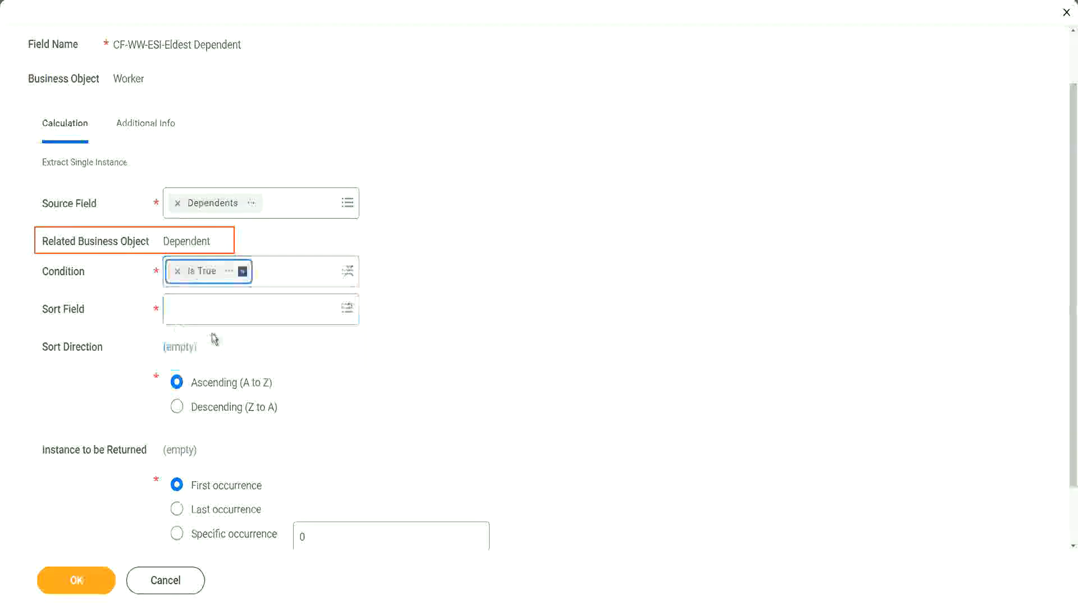
{"action": "left_click", "coordinate": [230, 274]}
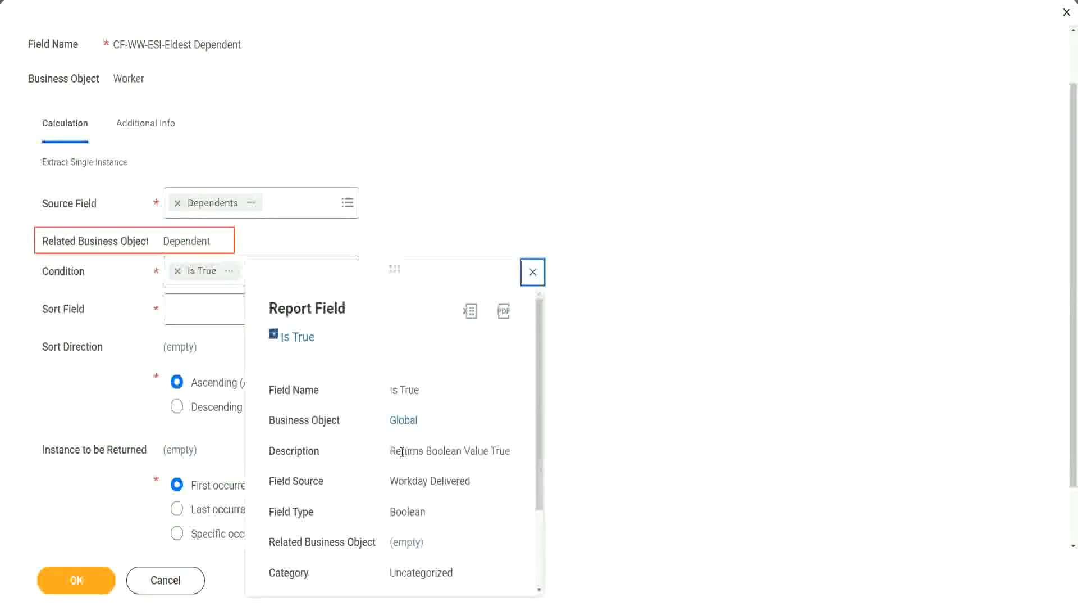
{"action": "left_click_drag", "start_coordinate": [392, 452], "coordinate": [416, 474]}
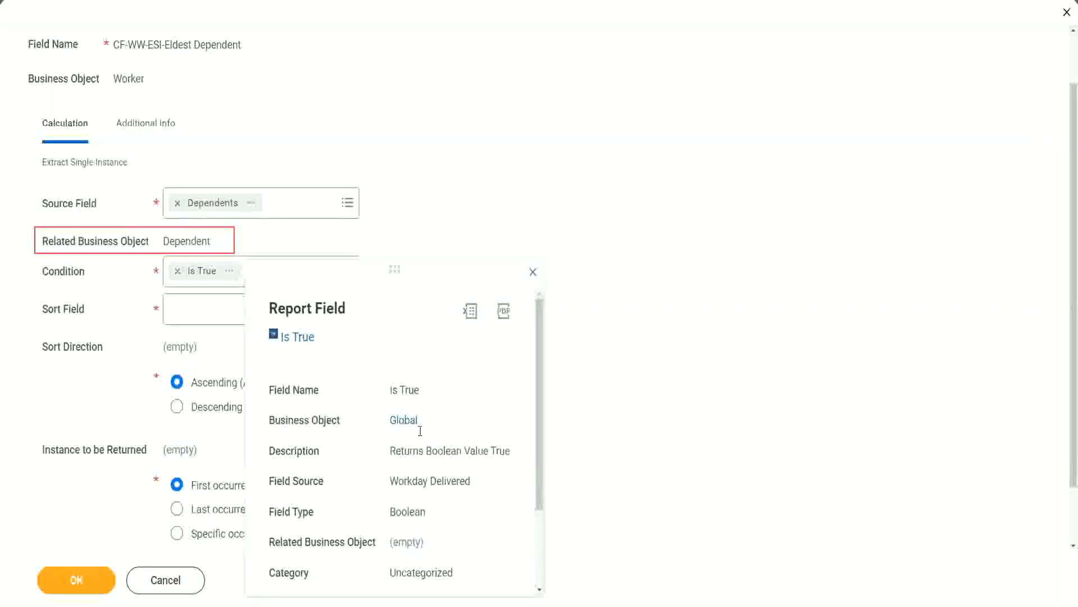
{"action": "left_click", "coordinate": [533, 272]}
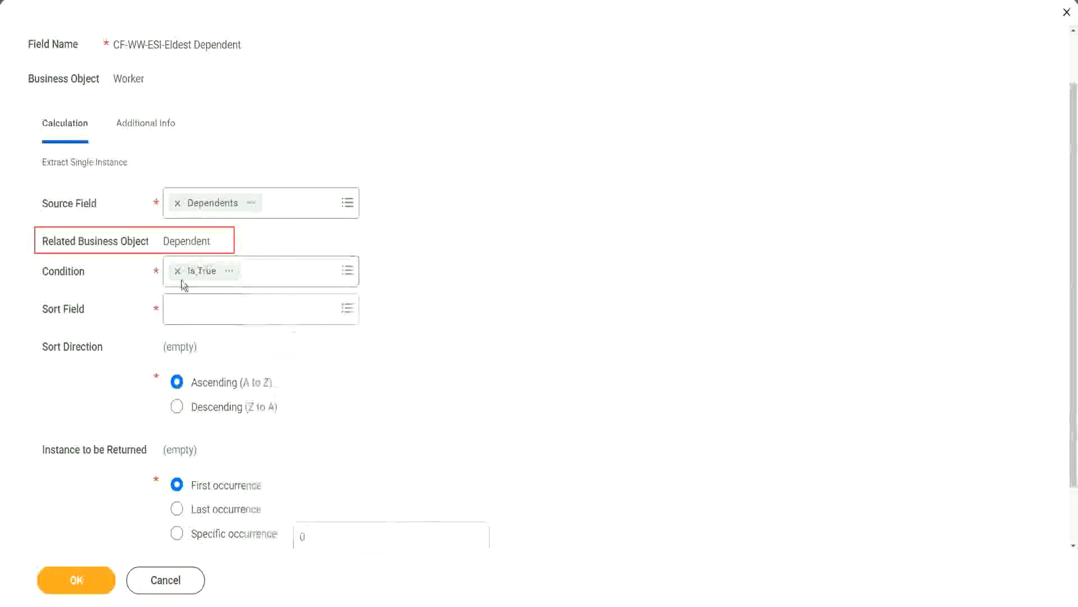
- Set the sort field to Age with the Descending (Z to A) direction, and save the calculated field
{"action": "left_click", "coordinate": [203, 317]}
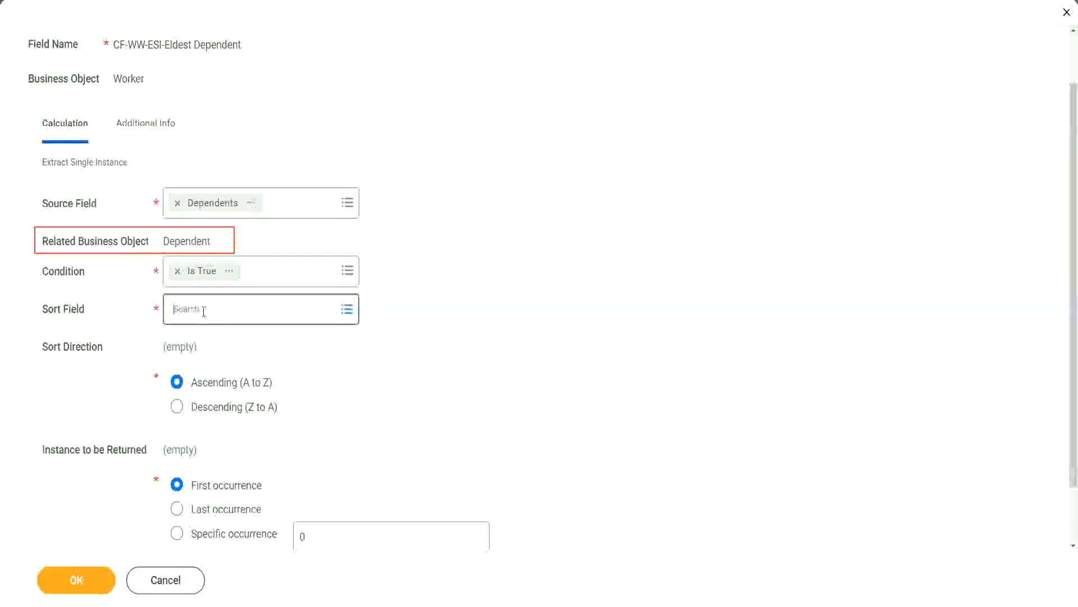
{"action": "type", "text": "a"}
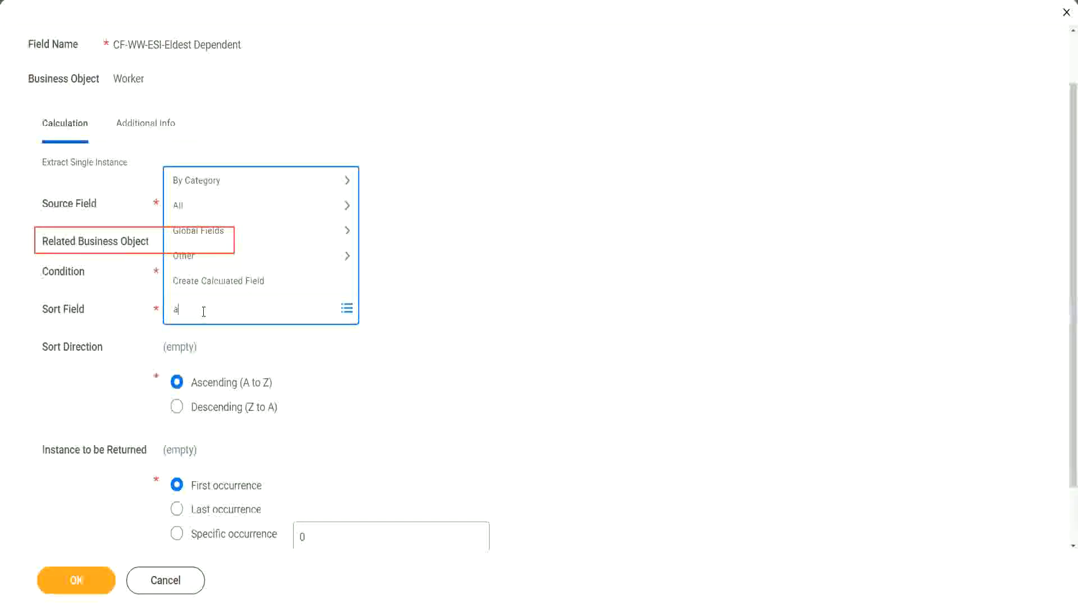
{"action": "type", "text": "ge"}
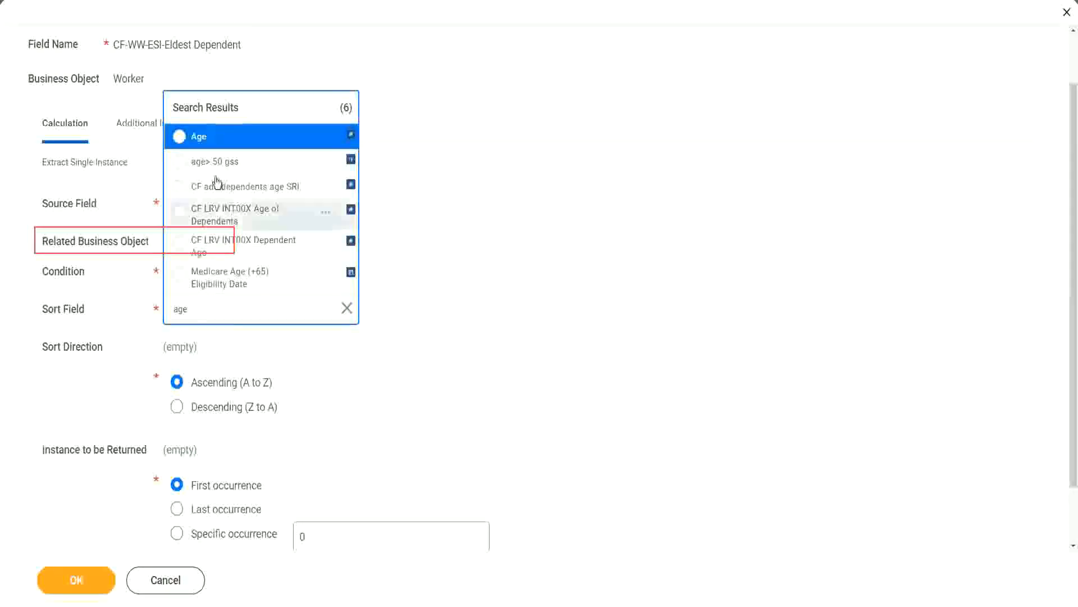
{"action": "left_click", "coordinate": [199, 138]}
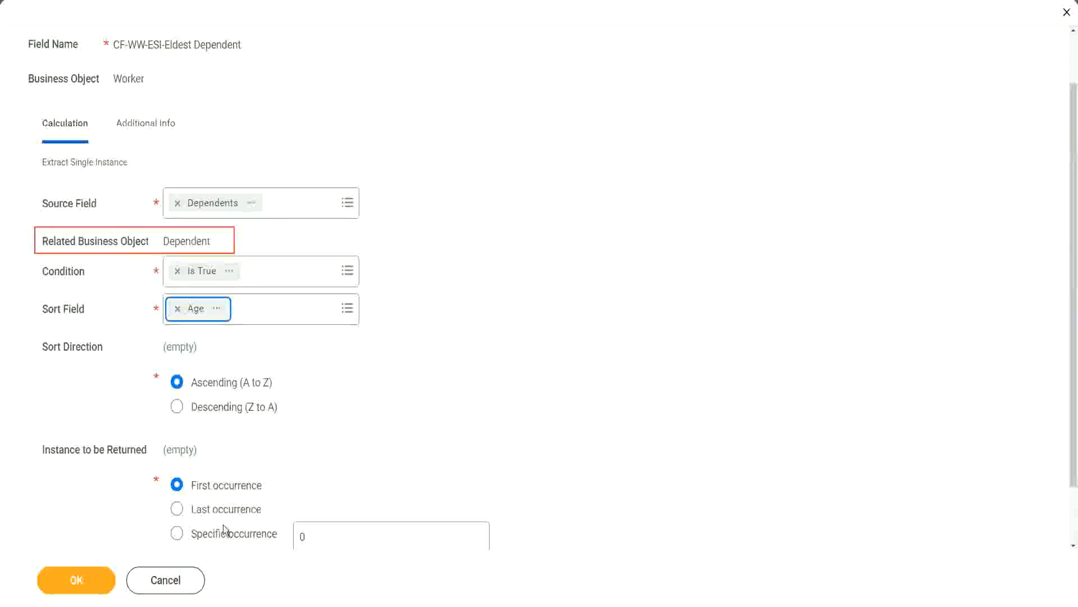
{"action": "left_click", "coordinate": [234, 410]}
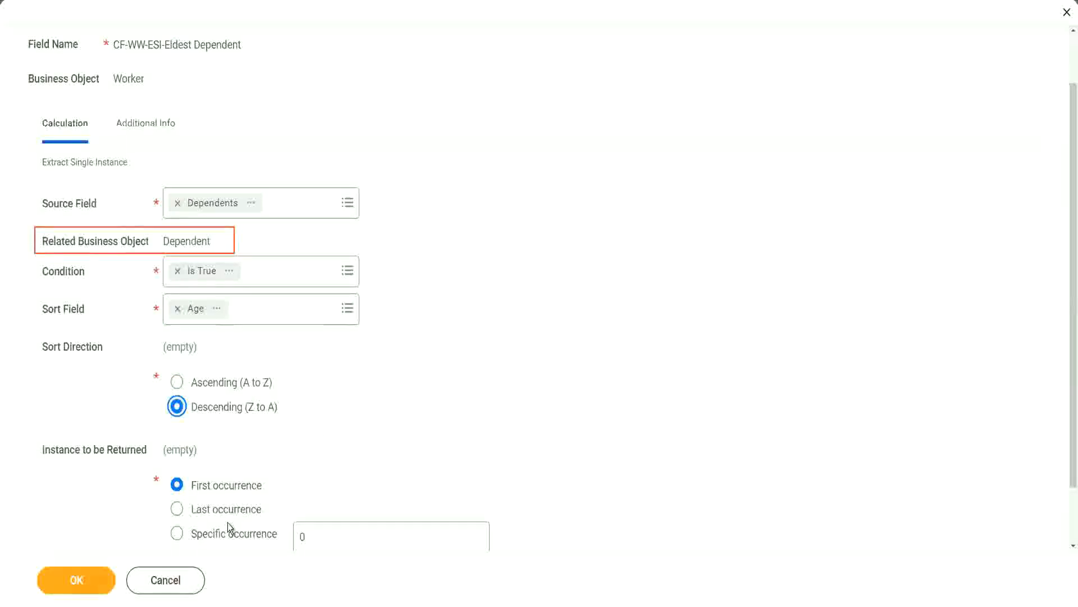
{"action": "mouse_move", "coordinate": [229, 527]}
{"action": "left_click", "coordinate": [77, 582]}
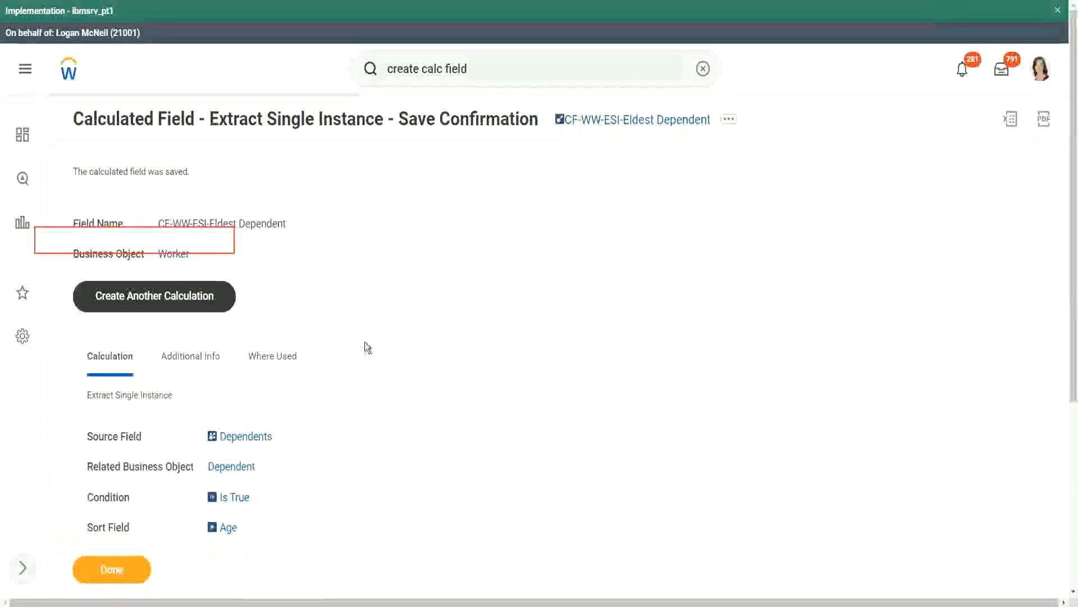
{"action": "scroll", "coordinate": [348, 353], "scroll_direction": "down", "scroll_amount": 2}
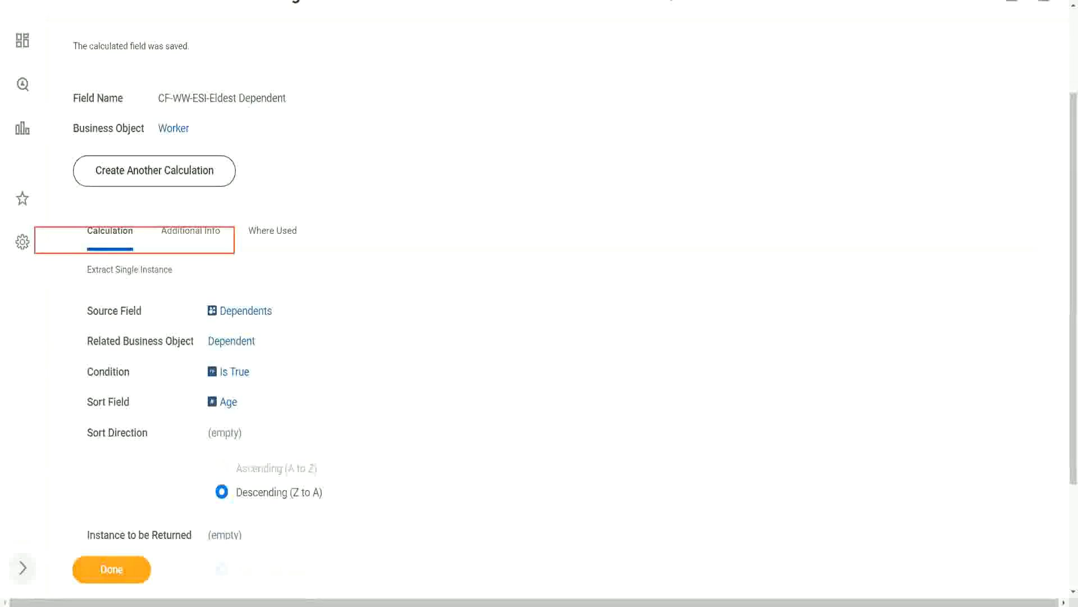
- Switch to the text editor notes and reword the question on line 13 to "How to find the Eldest Dependent Child ??"
{"action": "key", "text": "alt+Tab"}
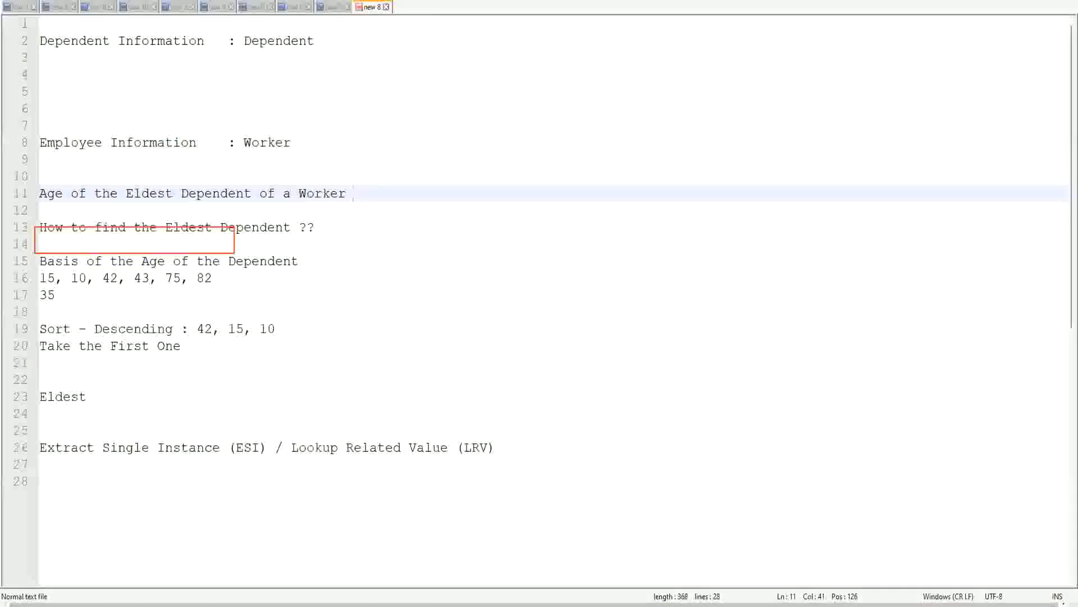
{"action": "double_click", "coordinate": [259, 228]}
{"action": "type", "text": "Child "}
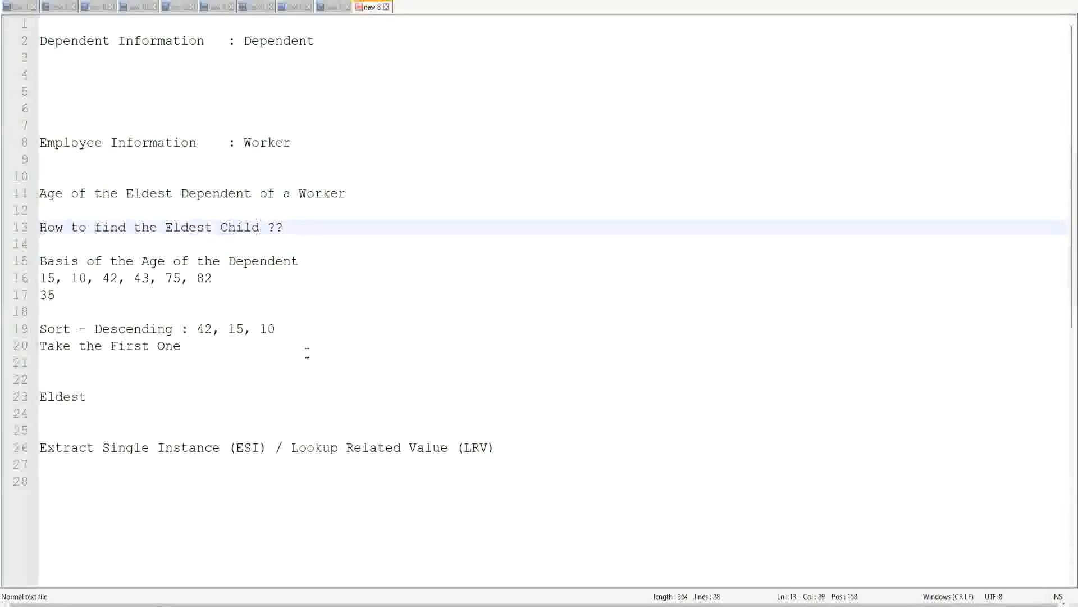
{"action": "type", "text": "as a"}
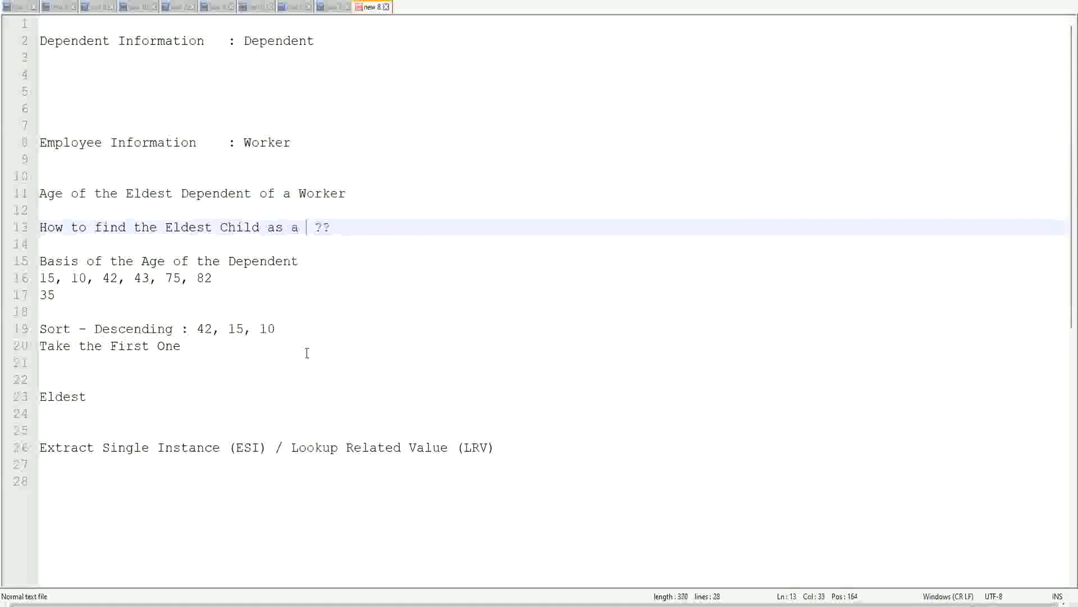
{"action": "key", "text": "BackSpace"}
{"action": "key", "text": "BackSpace"}
{"action": "key", "text": "BackSpace"}
{"action": "key", "text": "BackSpace"}
{"action": "key", "text": "BackSpace"}
{"action": "key", "text": "BackSpace"}
{"action": "key", "text": "BackSpace"}
{"action": "key", "text": "BackSpace"}
{"action": "key", "text": "BackSpace"}
{"action": "key", "text": "BackSpace"}
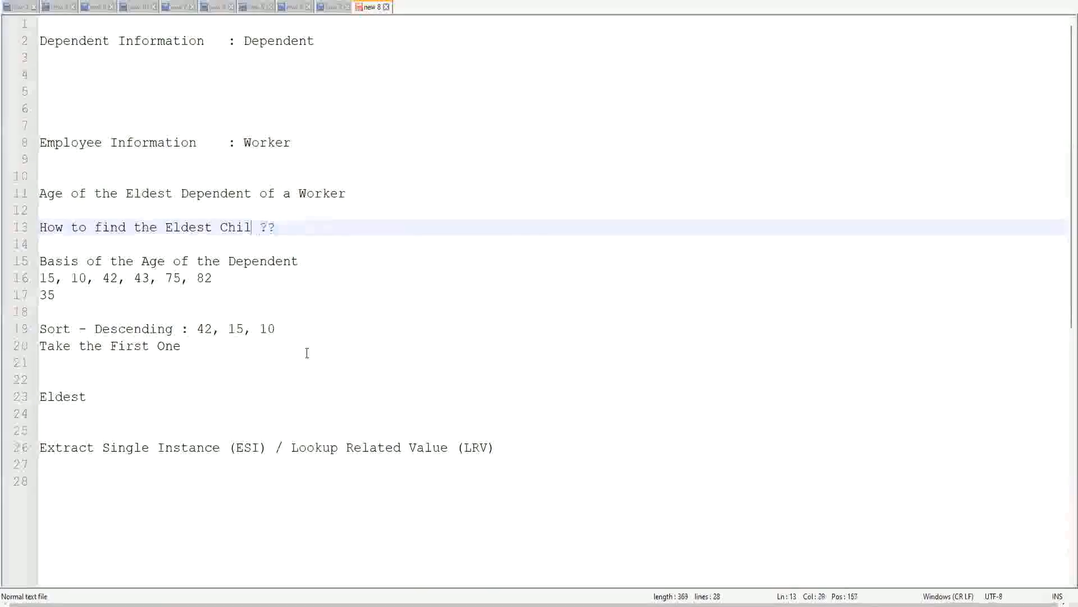
{"action": "type", "text": "Dependent "}
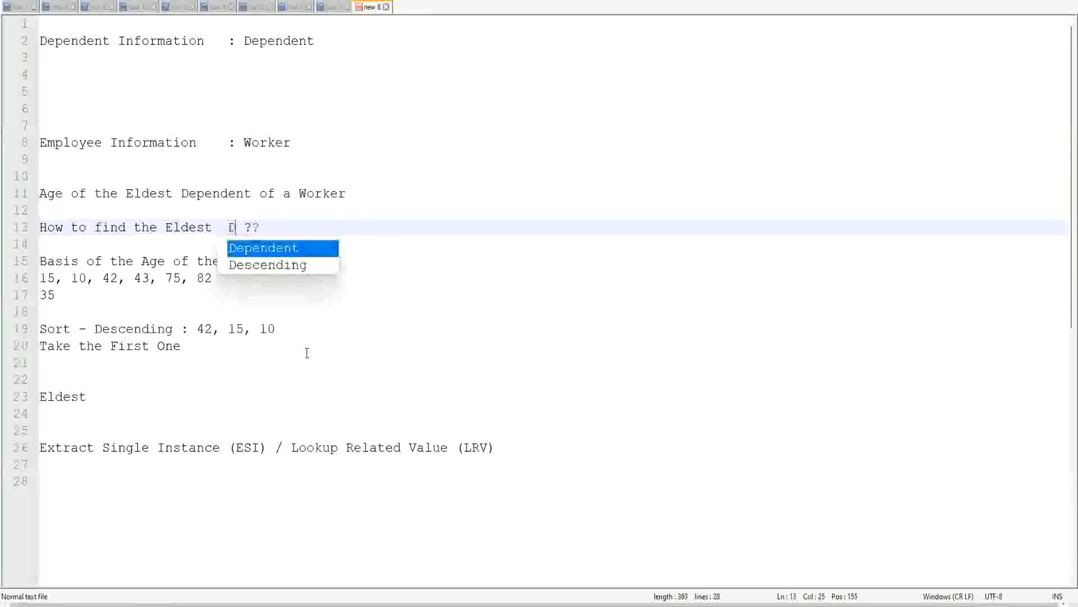
{"action": "type", "text": "Child"}
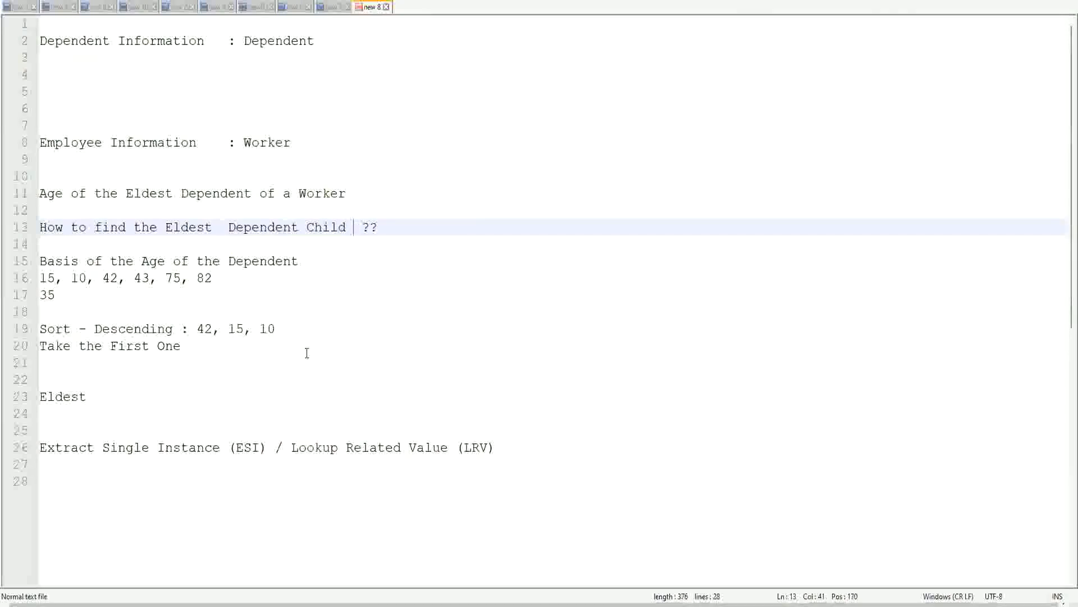
{"action": "left_click", "coordinate": [221, 234]}
{"action": "key", "text": "Delete"}
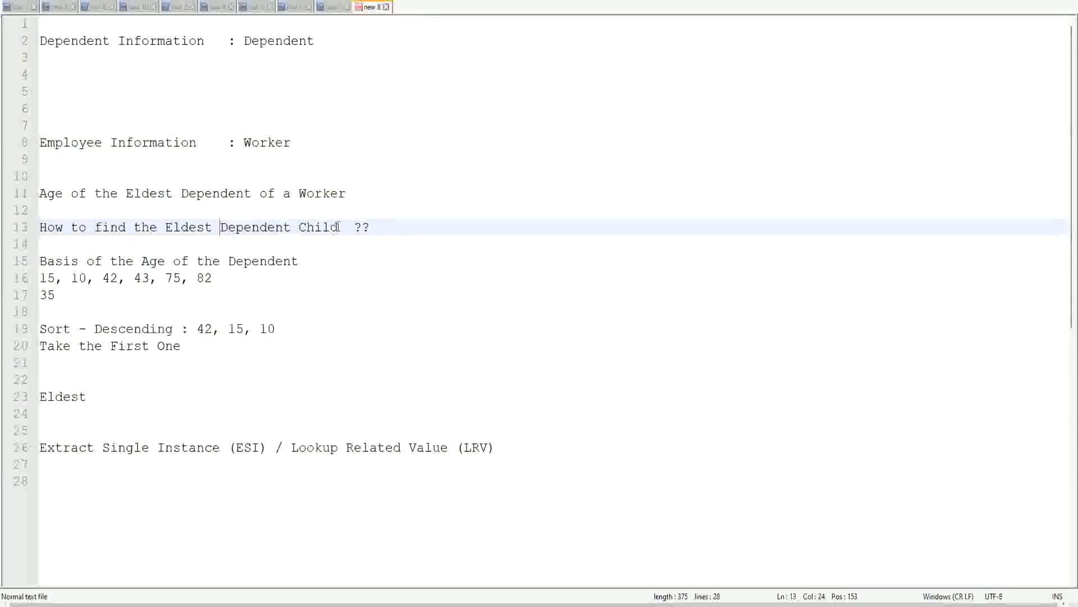
- Highlight the words "Dependent Child" in the reworded question of the notes
{"action": "left_click_drag", "start_coordinate": [222, 226], "coordinate": [339, 228]}
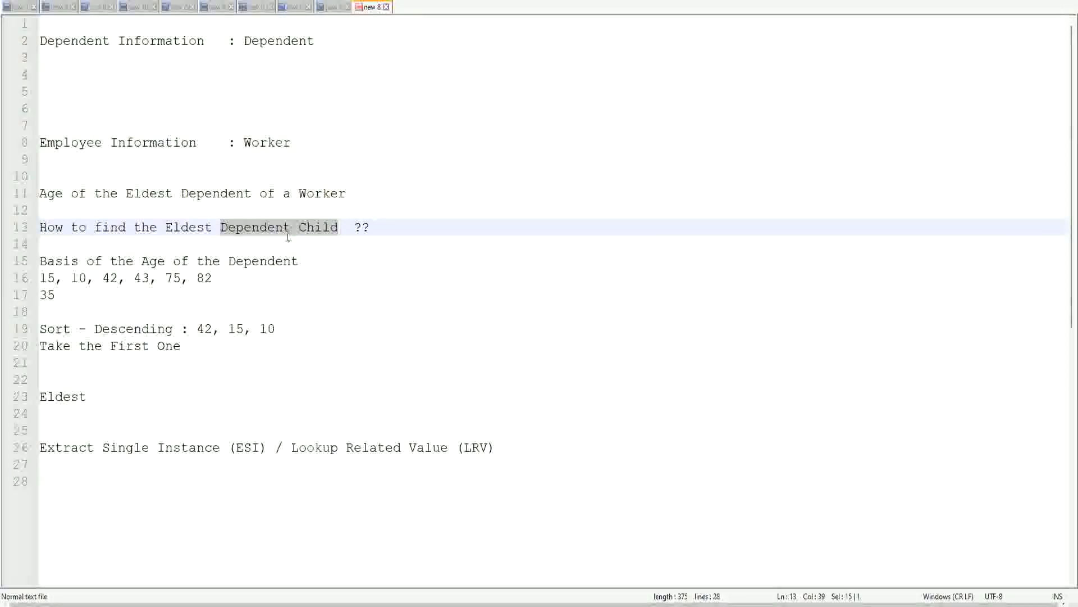
{"action": "left_click", "coordinate": [324, 232]}
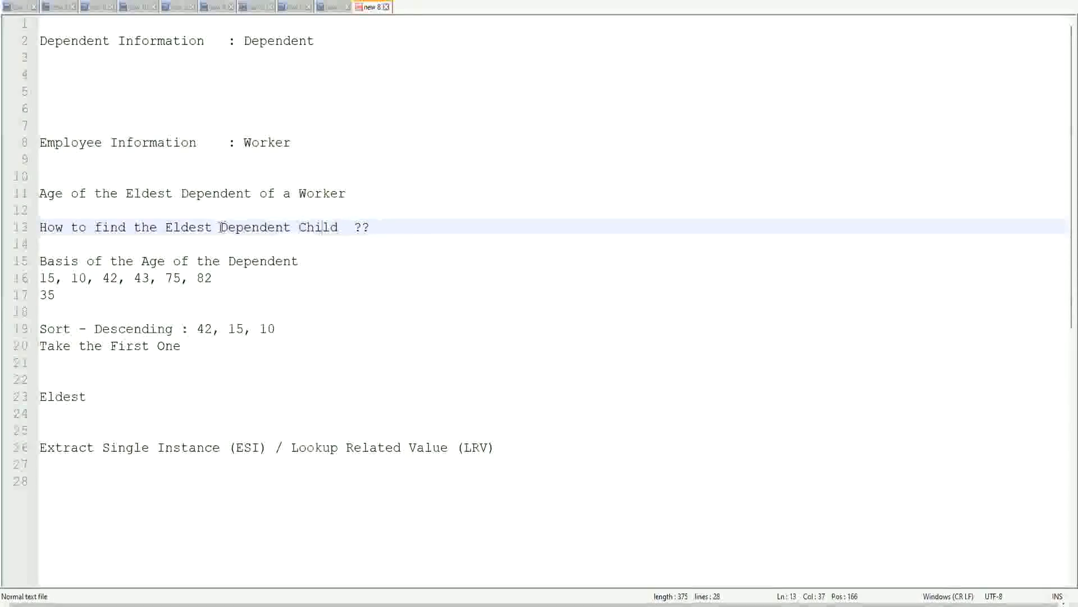
{"action": "left_click_drag", "start_coordinate": [219, 227], "coordinate": [337, 233]}
{"action": "left_click", "coordinate": [329, 228]}
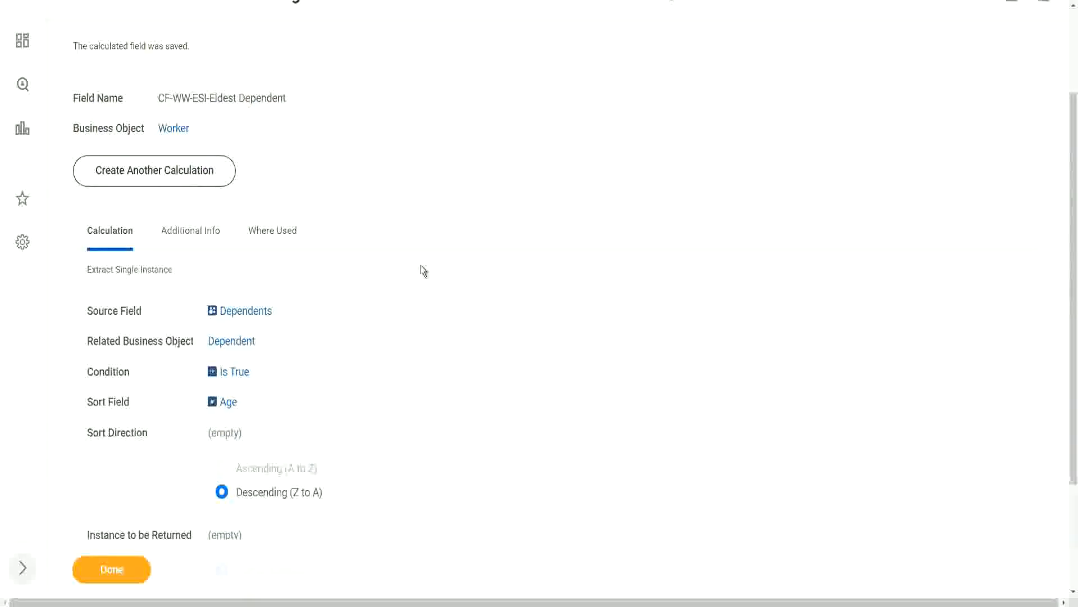
- Edit the saved calculated field in Workday, rename it CF-WW-ESI-Eldest Dependent Child, and open its condition choices
{"action": "scroll", "coordinate": [422, 269], "scroll_direction": "up", "scroll_amount": 3}
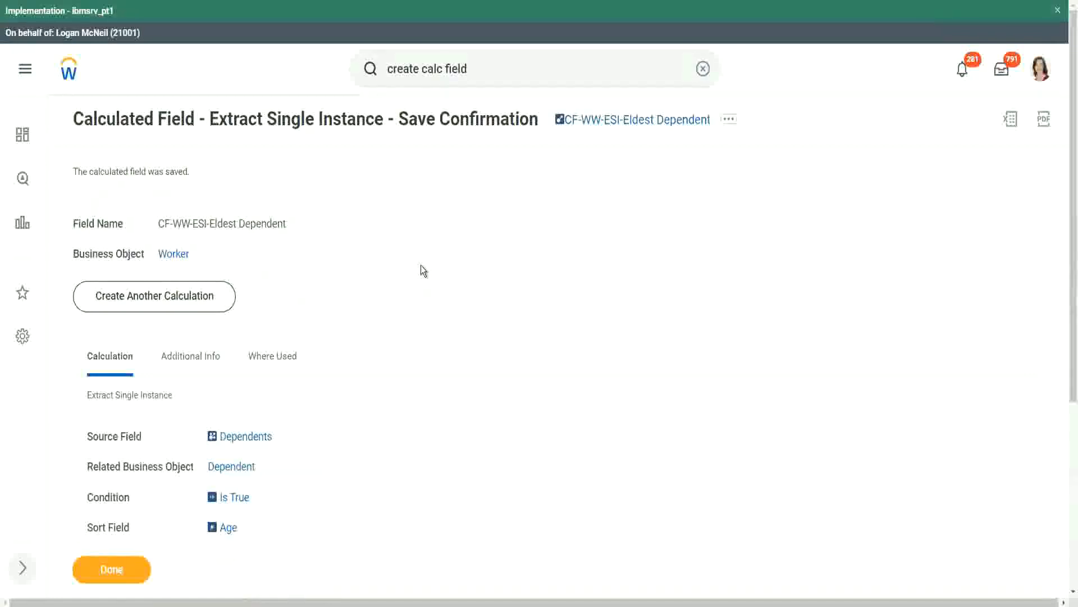
{"action": "scroll", "coordinate": [422, 266], "scroll_direction": "down", "scroll_amount": 2}
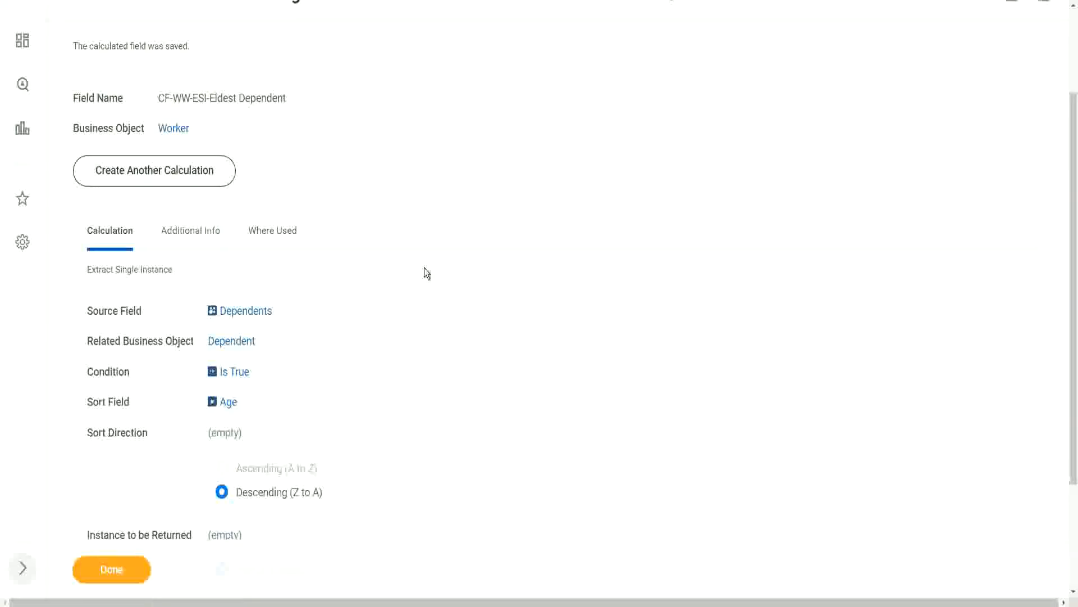
{"action": "scroll", "coordinate": [423, 268], "scroll_direction": "up", "scroll_amount": 1}
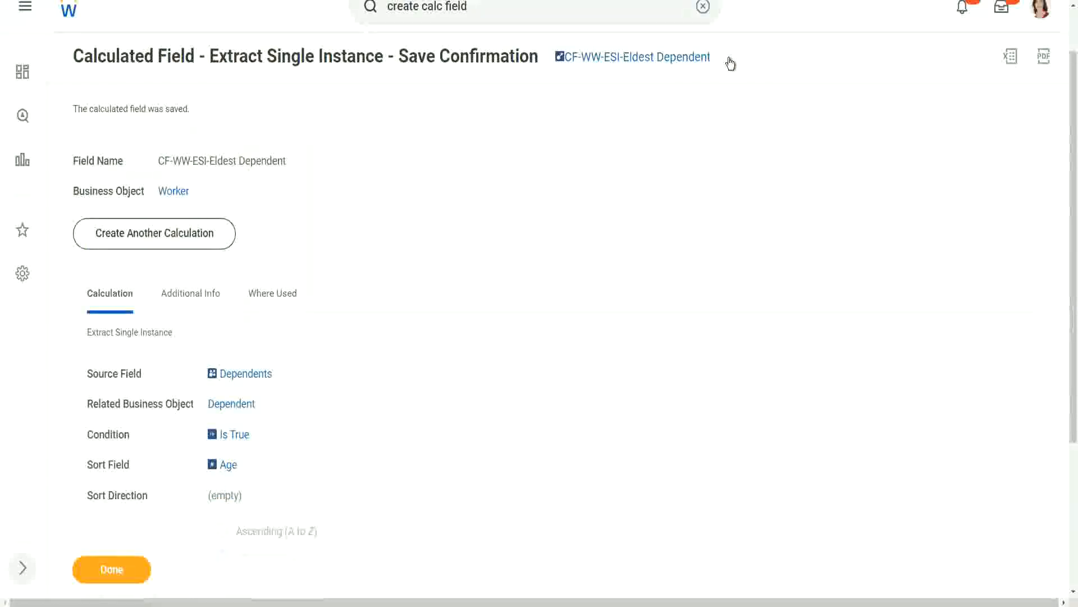
{"action": "left_click", "coordinate": [729, 72]}
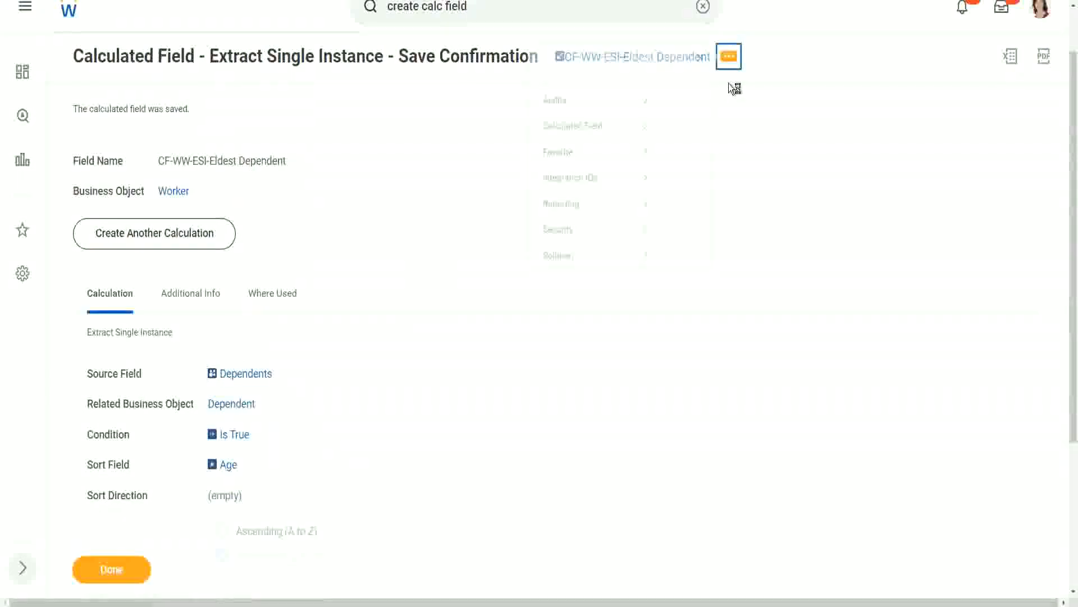
{"action": "mouse_move", "coordinate": [578, 132]}
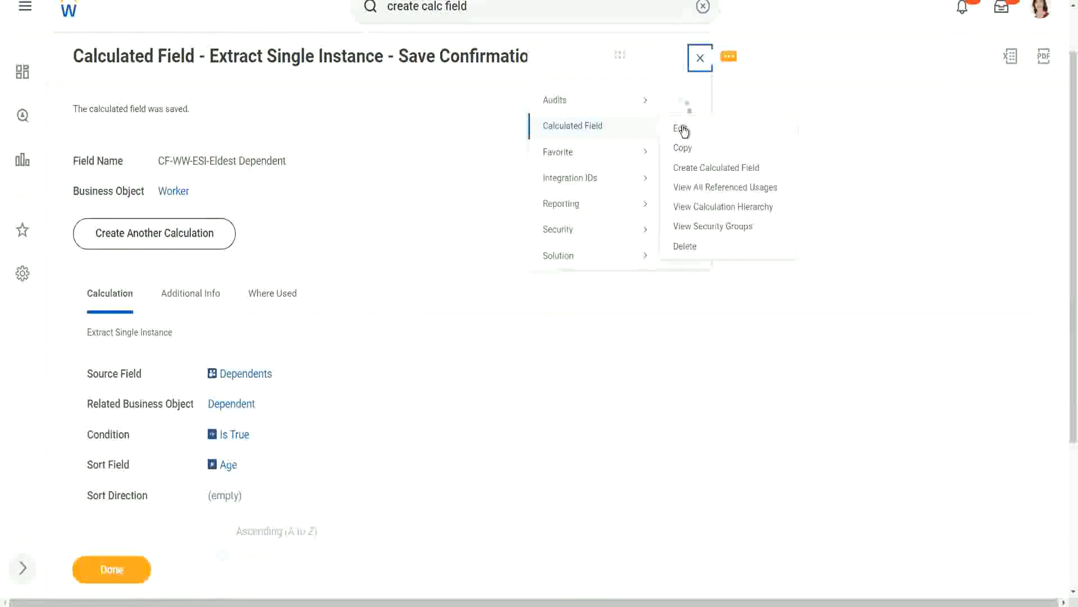
{"action": "left_click", "coordinate": [681, 127]}
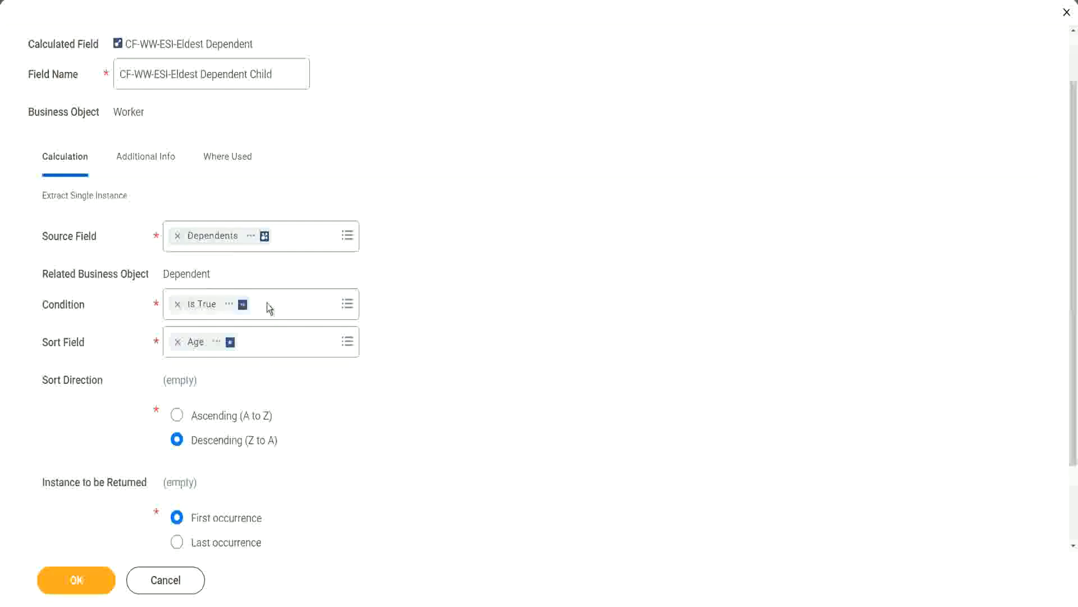
{"action": "left_click", "coordinate": [51, 305]}
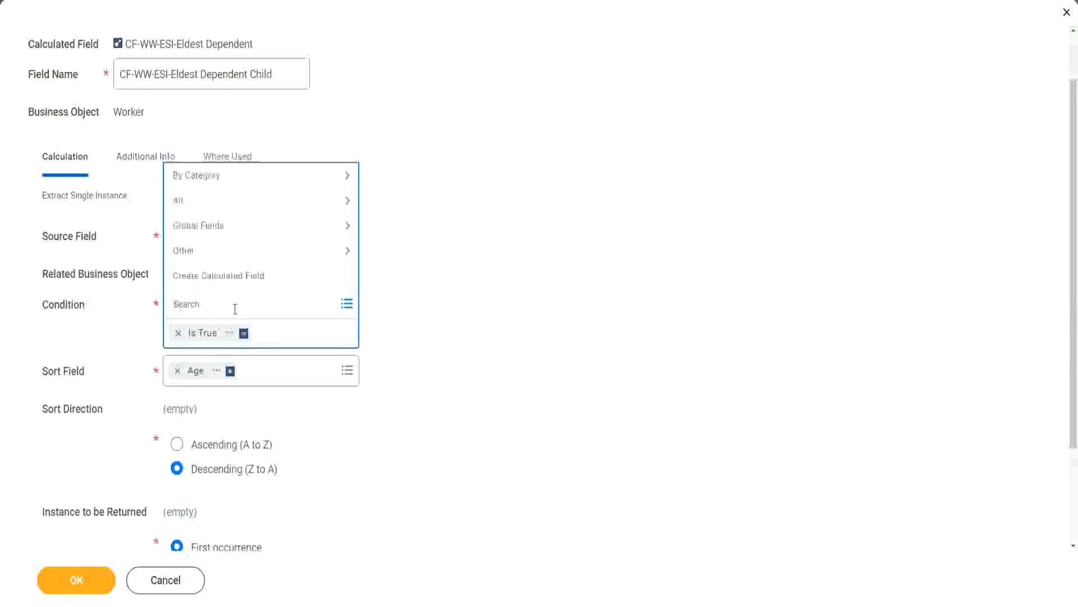